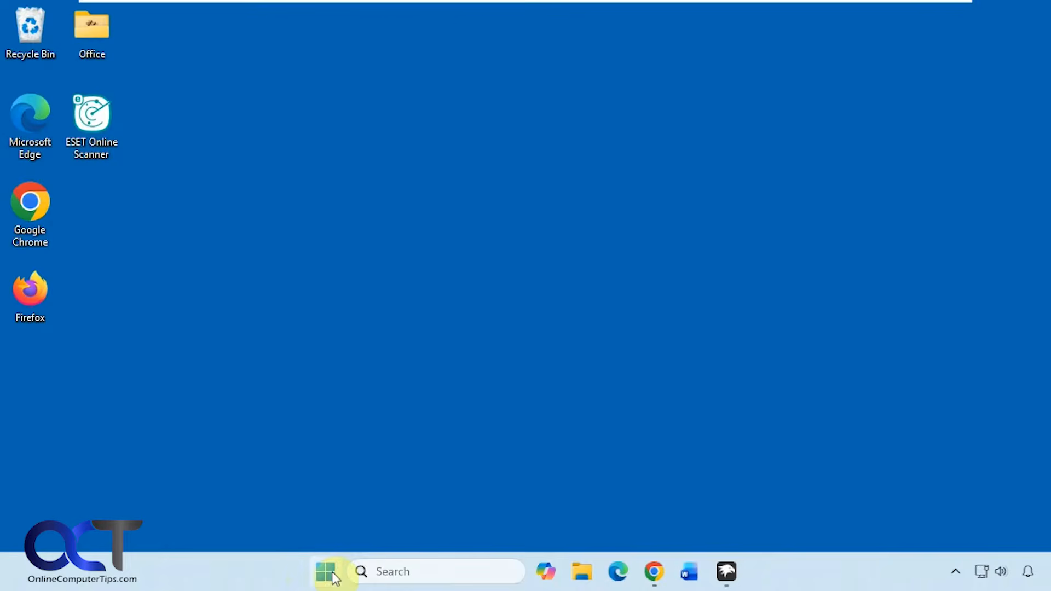
Open the Start menu's power options to view the default power flyout, then close the menu
{"action": "left_click", "coordinate": [332, 572]}
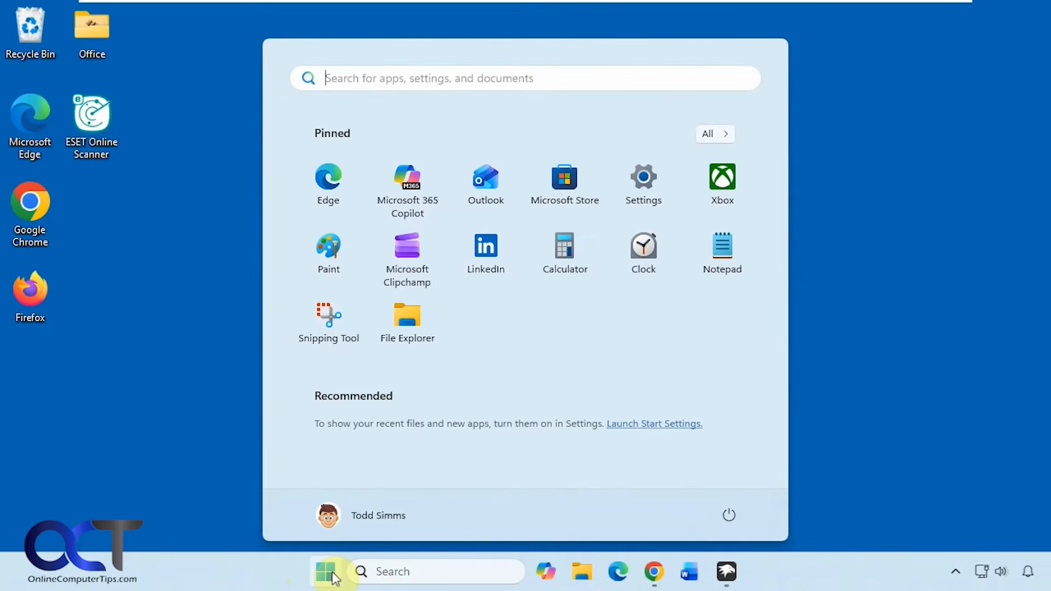
{"action": "left_click", "coordinate": [723, 514]}
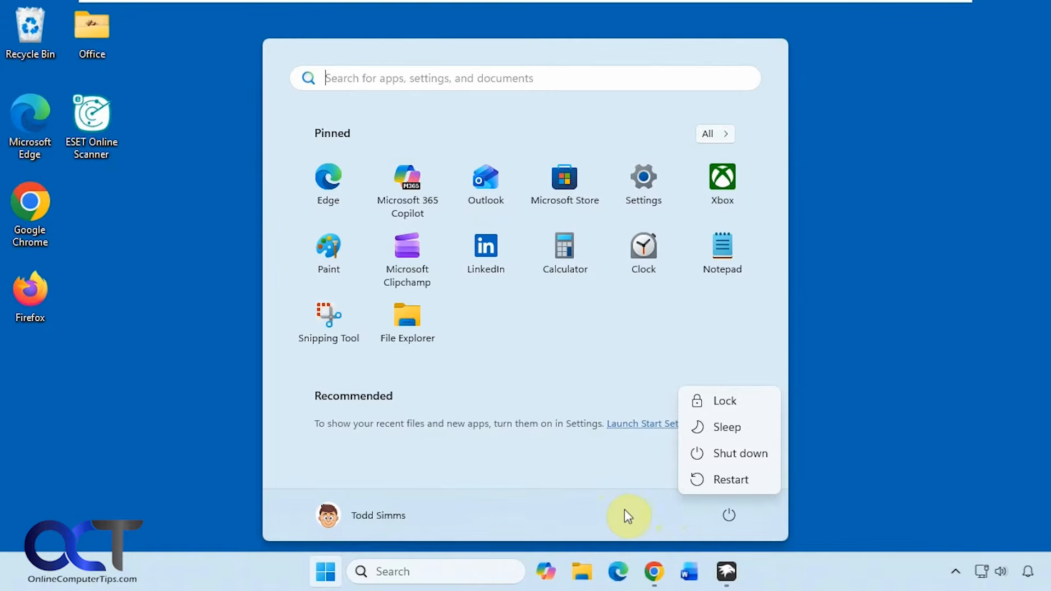
{"action": "left_click", "coordinate": [326, 571]}
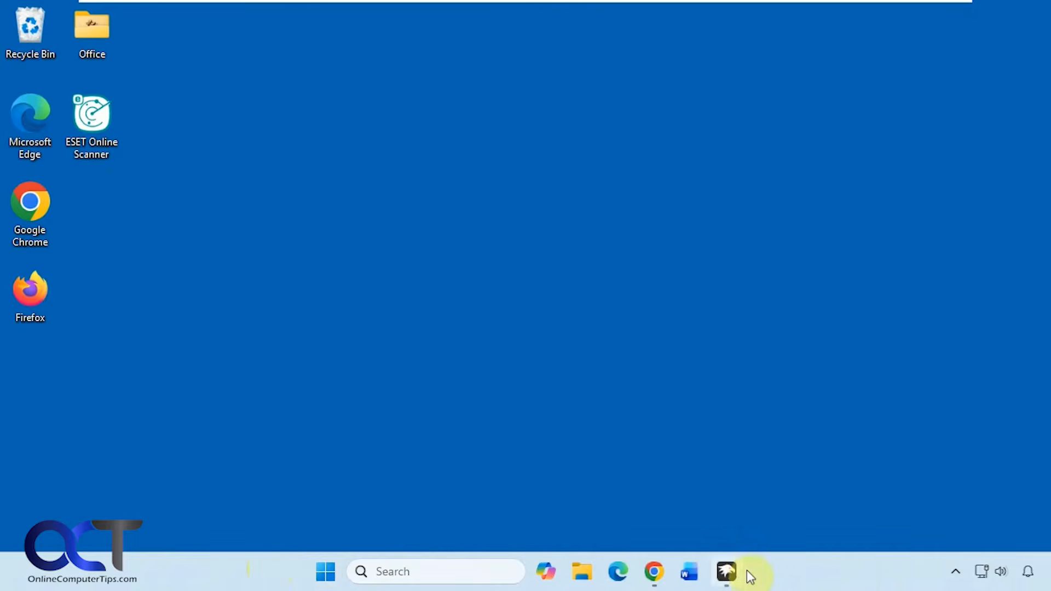
Open Windhawk and browse the installed mods, featured mods and the Explore catalog with its sort options
{"action": "left_click", "coordinate": [727, 571]}
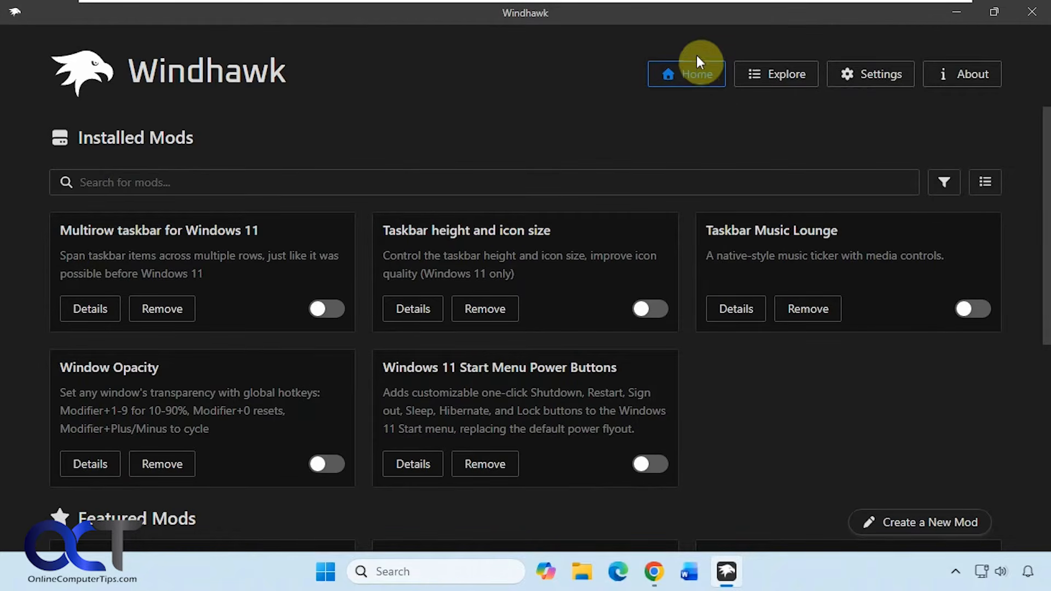
{"action": "scroll", "coordinate": [831, 411], "scroll_direction": "down", "scroll_amount": 4}
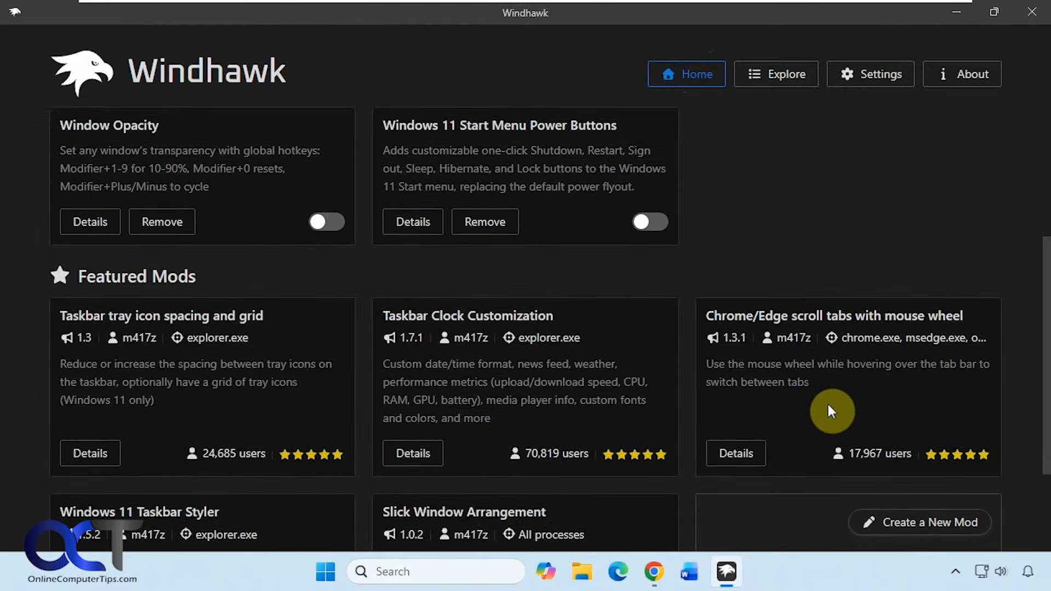
{"action": "scroll", "coordinate": [831, 411], "scroll_direction": "up", "scroll_amount": 4}
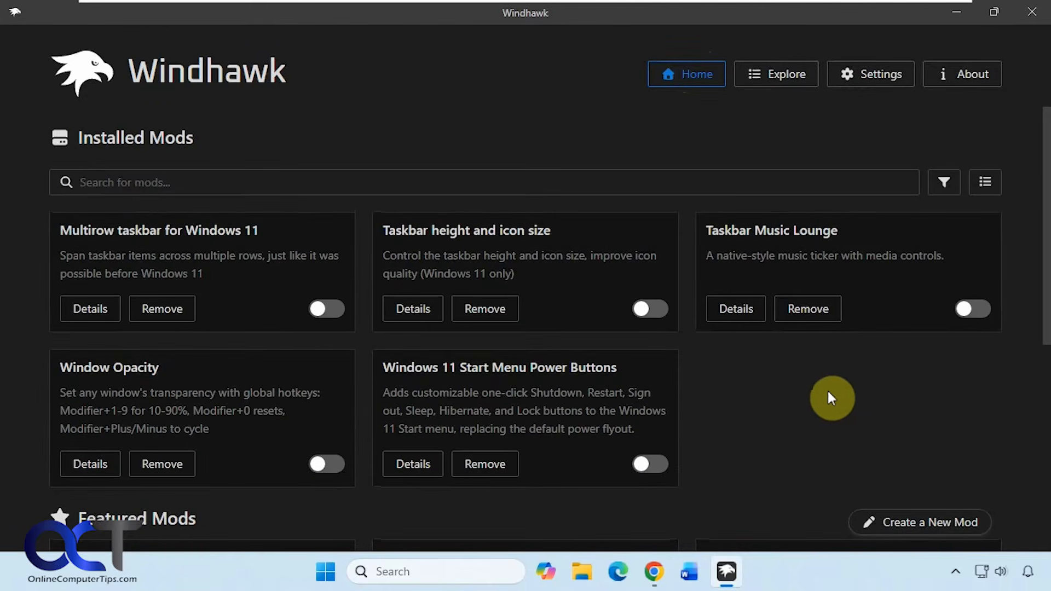
{"action": "left_click", "coordinate": [785, 80]}
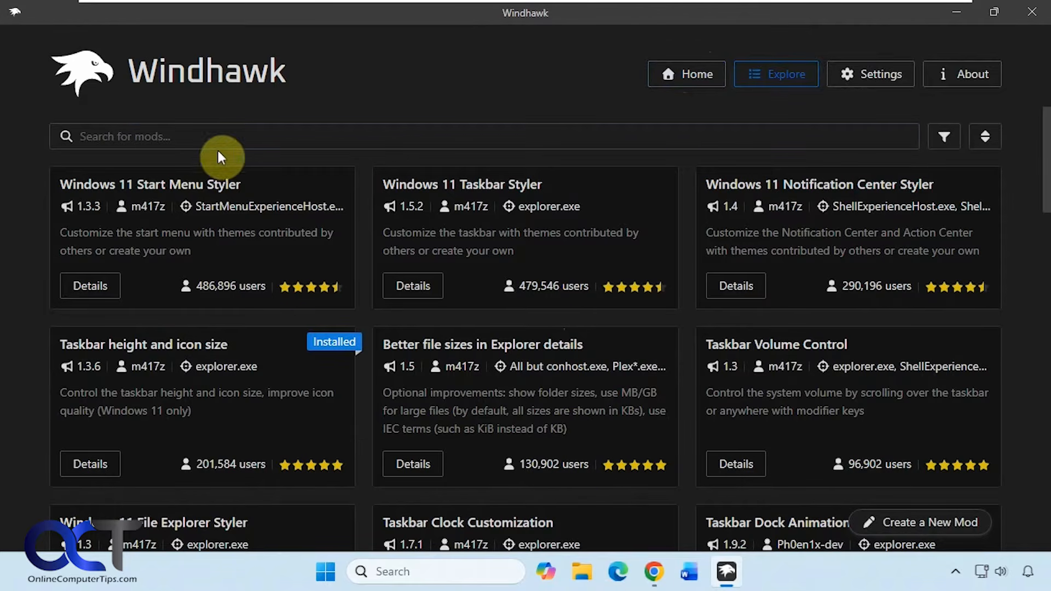
{"action": "left_click", "coordinate": [988, 136]}
{"action": "left_click", "coordinate": [987, 141]}
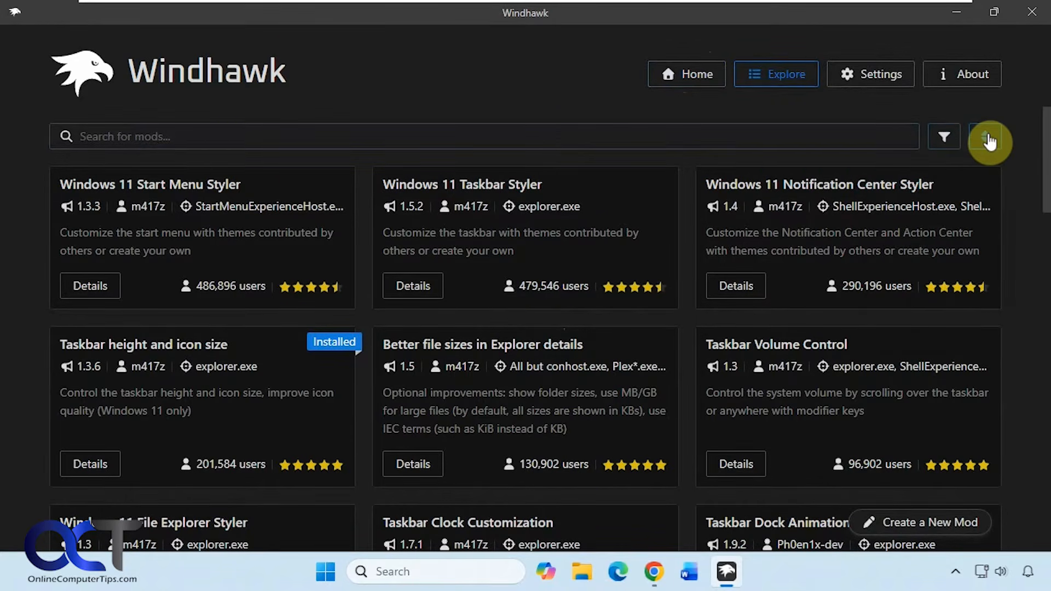
{"action": "left_click", "coordinate": [691, 82]}
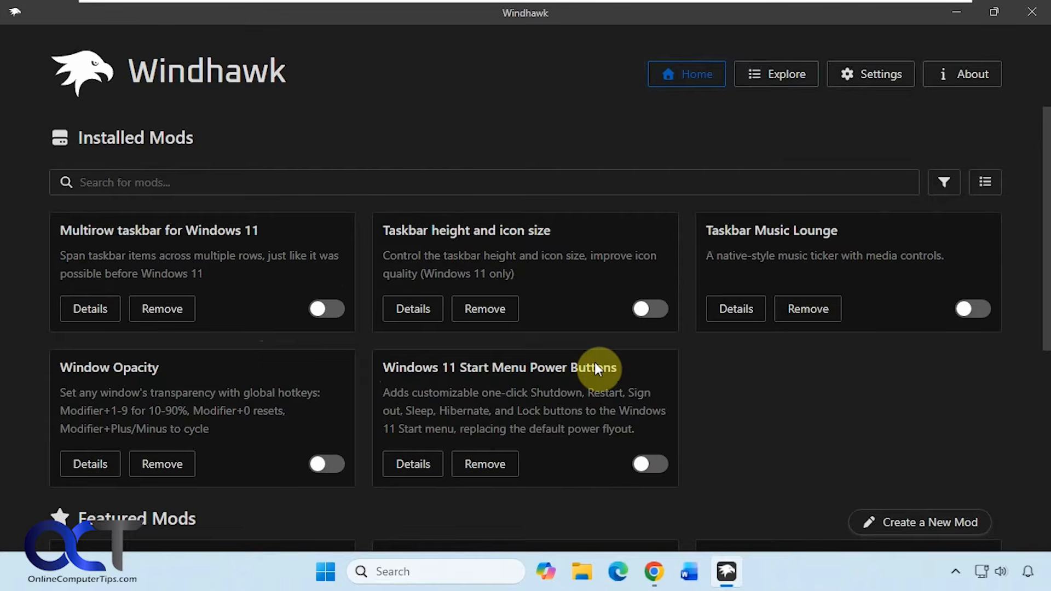
View the Windows 11 Taskbar Styler mod's details from Explore, then return to Home
{"action": "left_click_drag", "start_coordinate": [613, 365], "coordinate": [399, 367]}
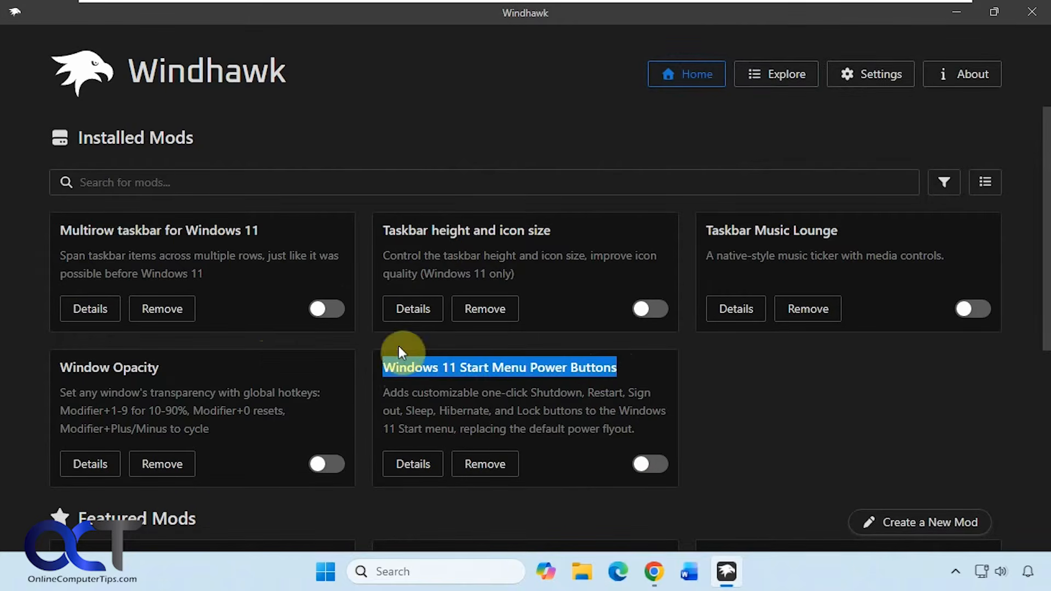
{"action": "left_click", "coordinate": [777, 74]}
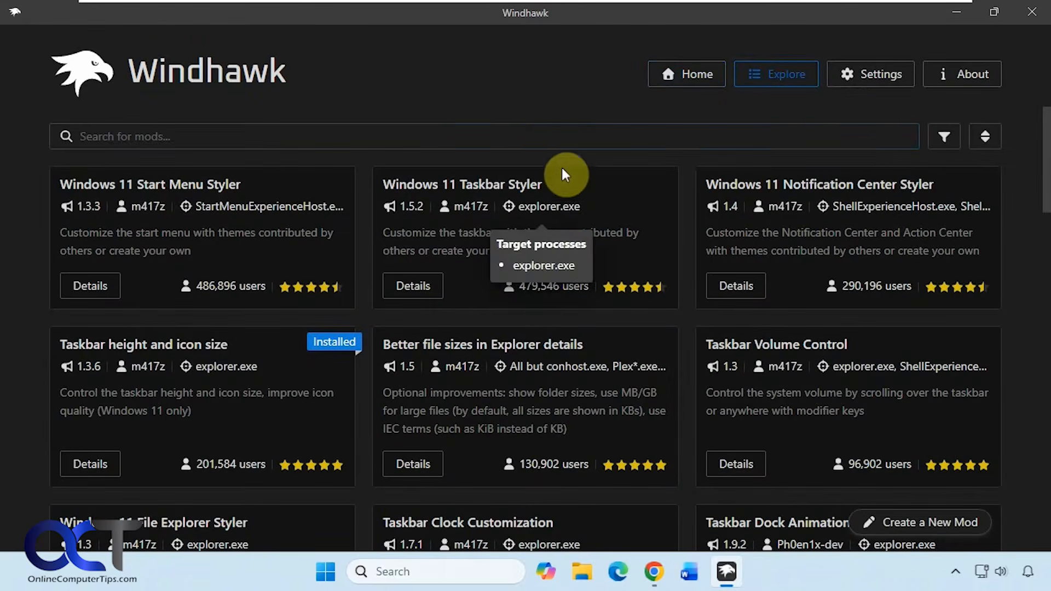
{"action": "left_click", "coordinate": [417, 288]}
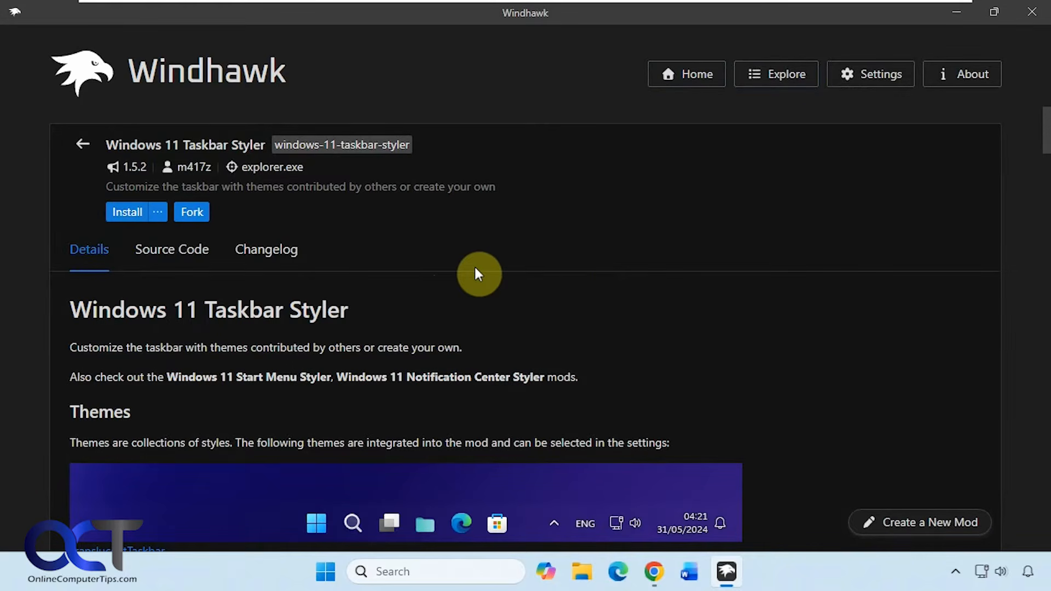
{"action": "left_click", "coordinate": [705, 85]}
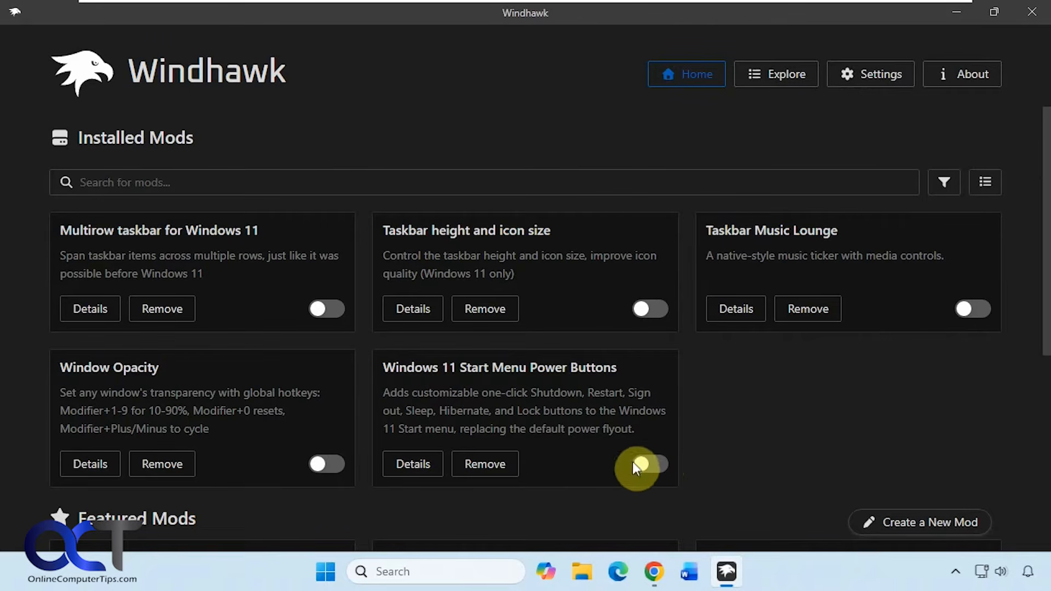
Open the Windows 11 Start Menu Power Buttons mod's details and enable the mod
{"action": "left_click", "coordinate": [430, 464]}
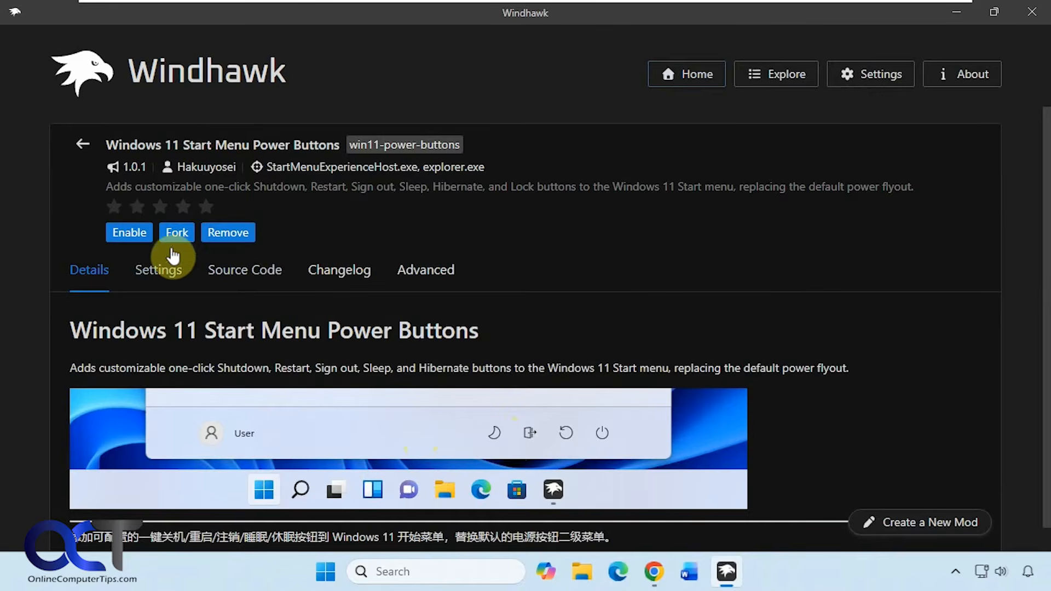
{"action": "left_click", "coordinate": [137, 237]}
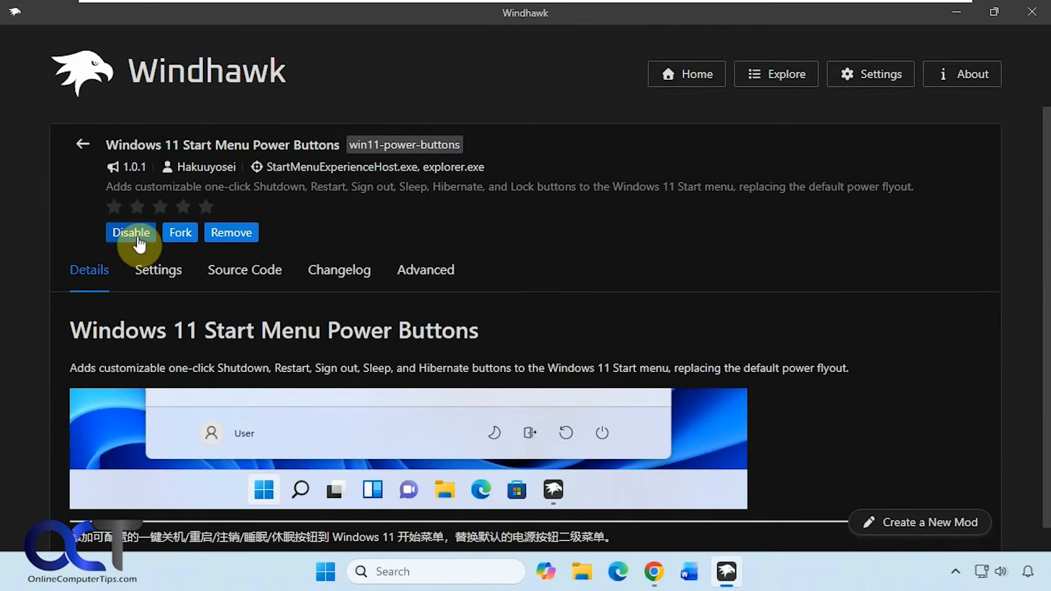
Open the mod's Settings, review its options, and check the new power buttons in the Start menu
{"action": "left_click", "coordinate": [163, 272]}
{"action": "scroll", "coordinate": [401, 372], "scroll_direction": "down", "scroll_amount": 3}
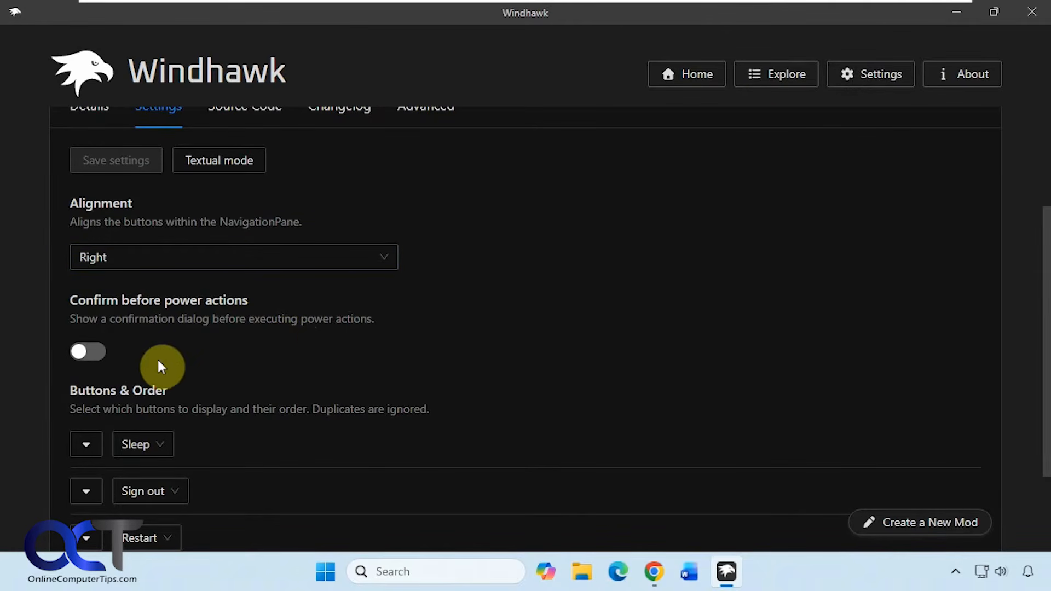
{"action": "scroll", "coordinate": [225, 356], "scroll_direction": "down", "scroll_amount": 2}
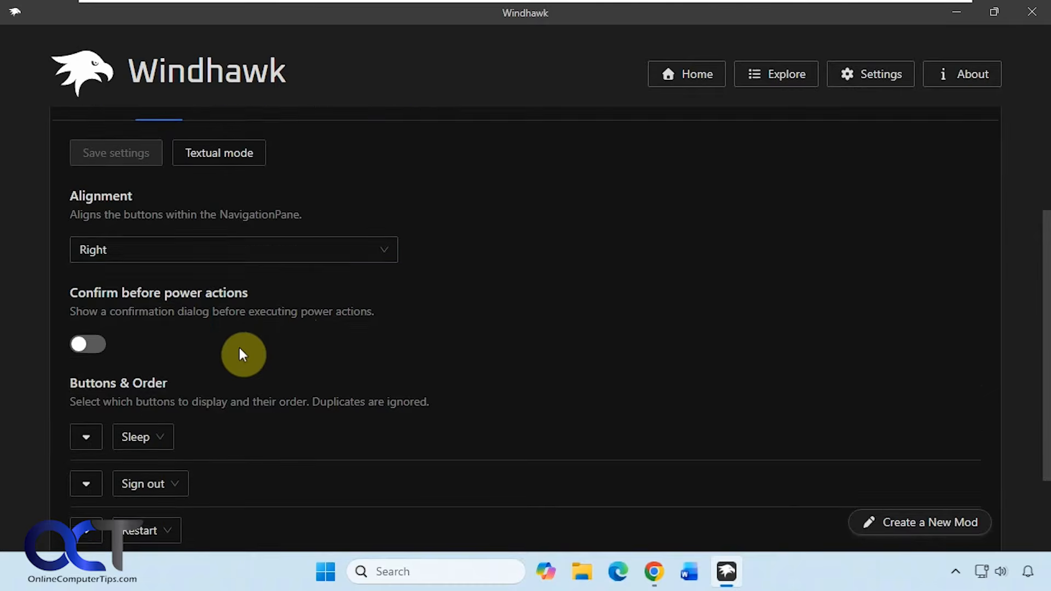
{"action": "scroll", "coordinate": [240, 355], "scroll_direction": "down", "scroll_amount": 1}
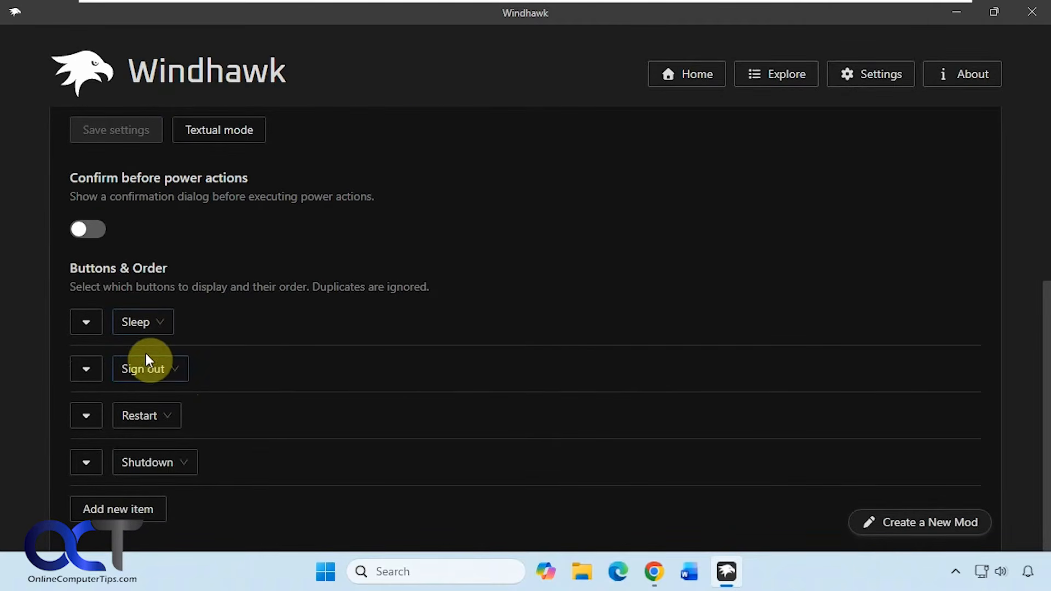
{"action": "left_click", "coordinate": [323, 570]}
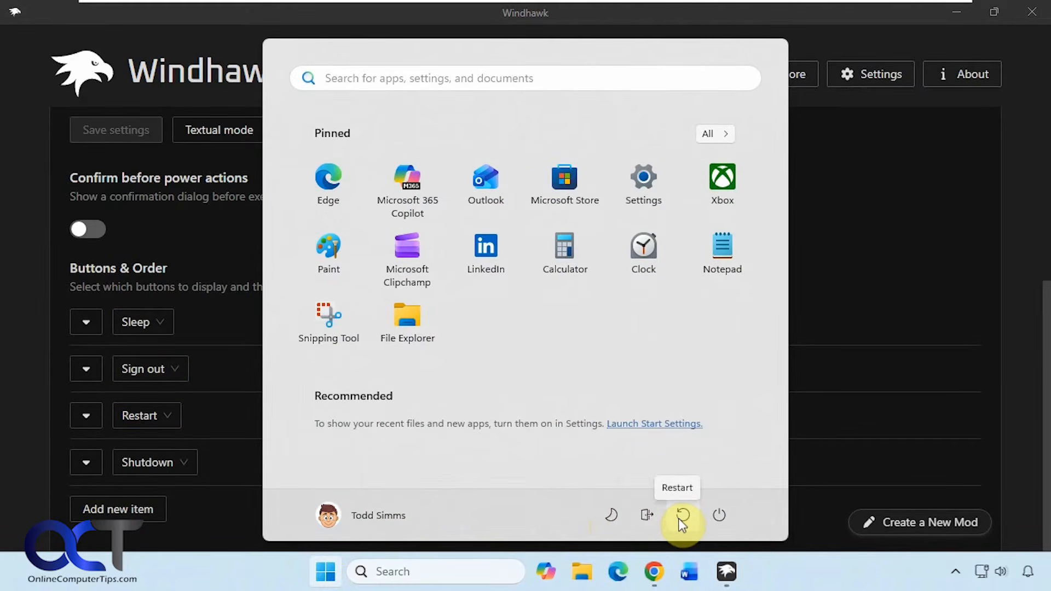
{"action": "left_click", "coordinate": [718, 514]}
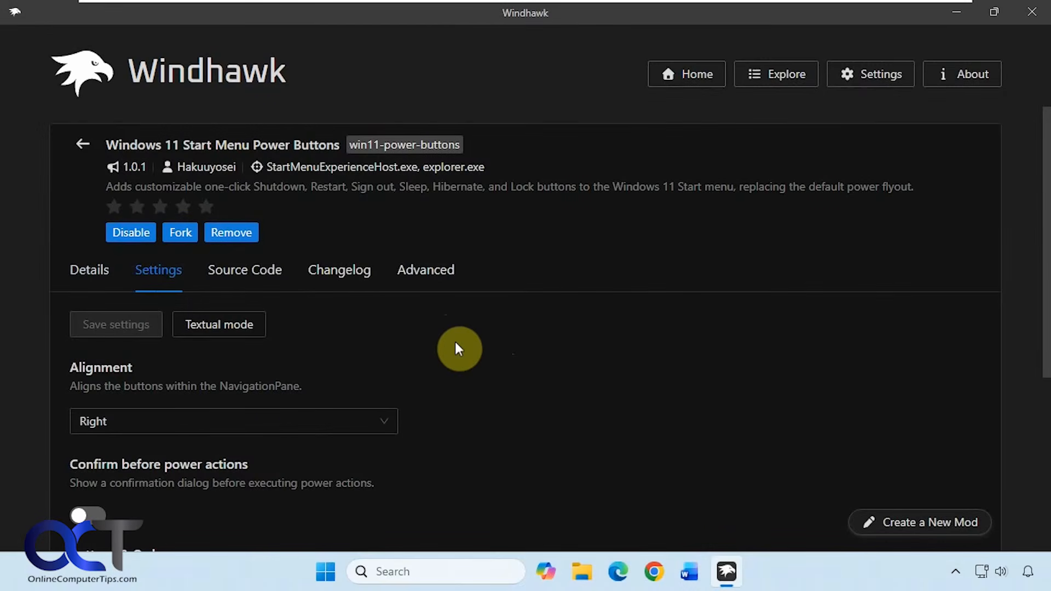
Turn on Confirm before power actions and save the mod's settings
{"action": "scroll", "coordinate": [454, 342], "scroll_direction": "down", "scroll_amount": 2}
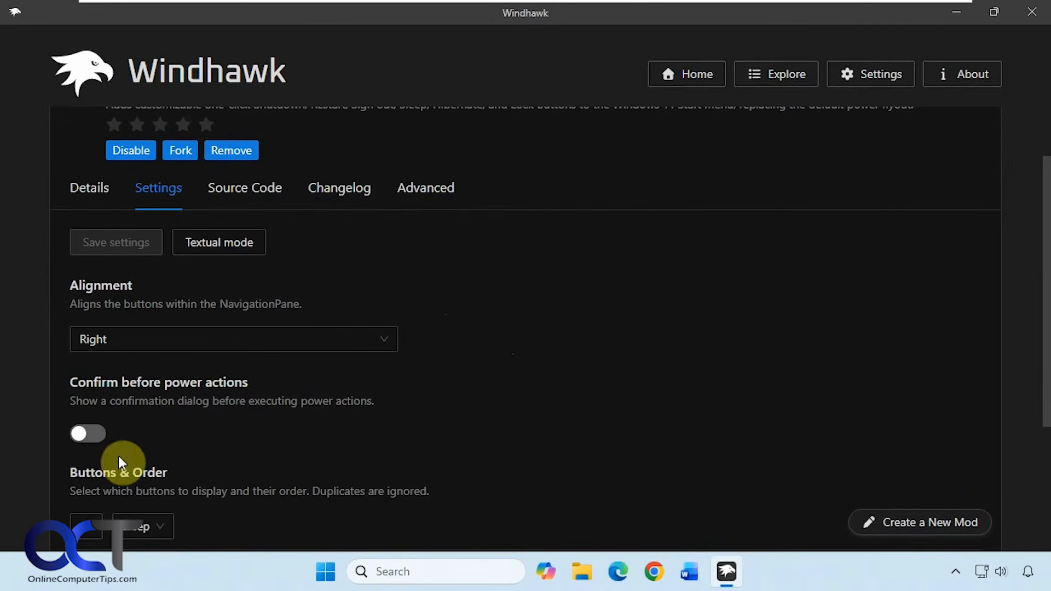
{"action": "left_click", "coordinate": [89, 433]}
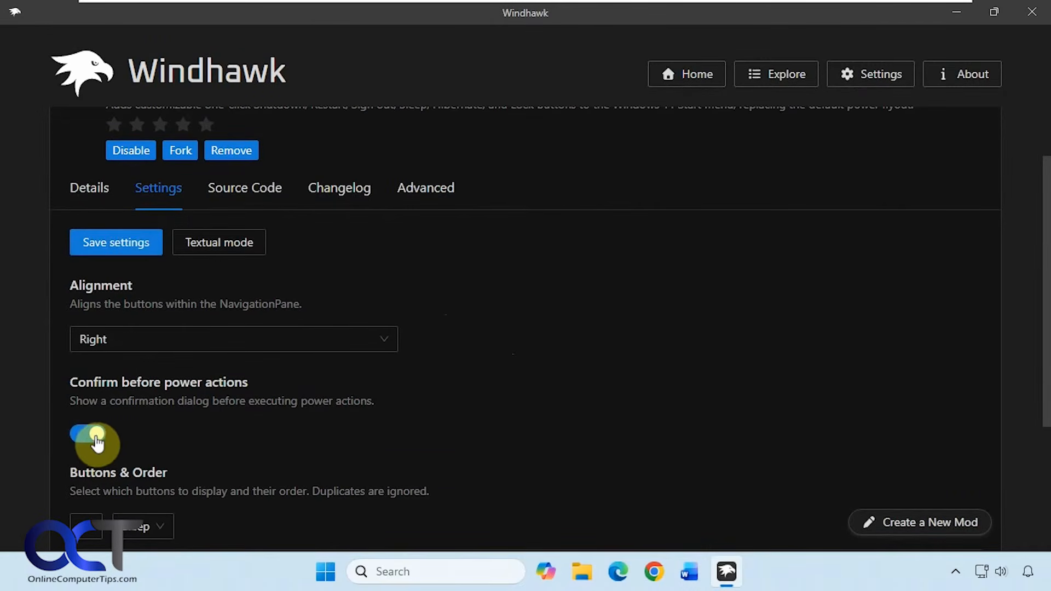
{"action": "left_click", "coordinate": [127, 253]}
Review the Buttons & Order list and open the Start menu to check the power buttons
{"action": "scroll", "coordinate": [441, 389], "scroll_direction": "down", "scroll_amount": 3}
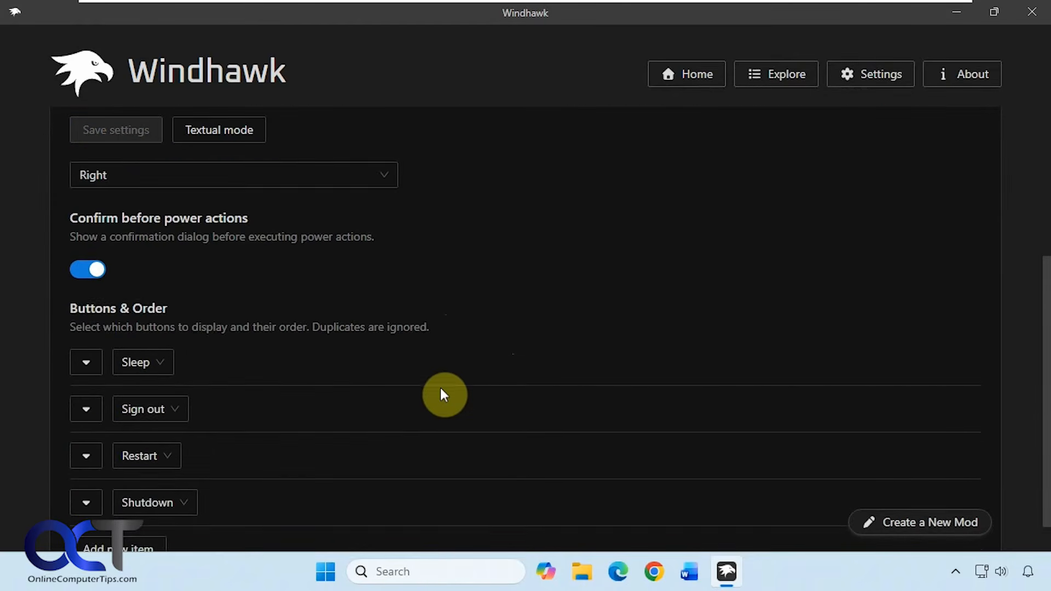
{"action": "scroll", "coordinate": [440, 392], "scroll_direction": "down", "scroll_amount": 1}
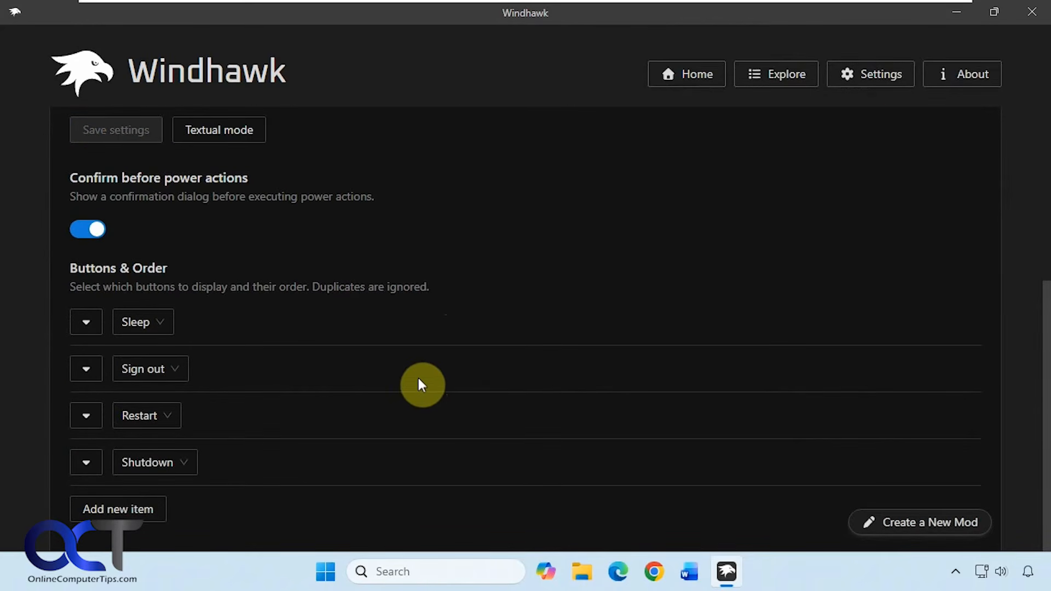
{"action": "left_click", "coordinate": [327, 571]}
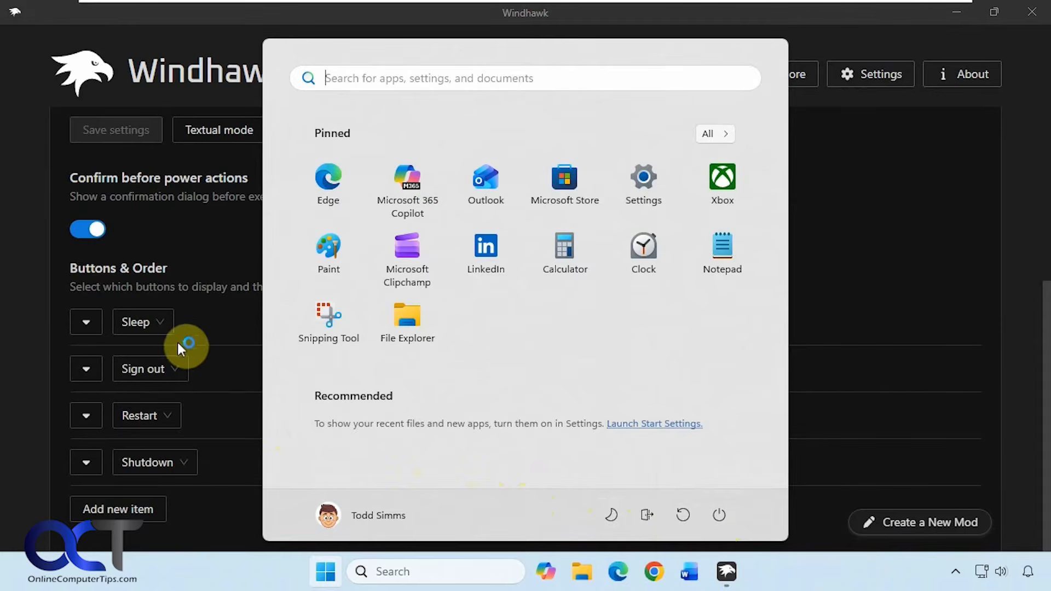
Replace the first button, Sleep, with Lock and save the settings
{"action": "left_click", "coordinate": [160, 320]}
{"action": "left_click", "coordinate": [162, 319]}
{"action": "left_click", "coordinate": [159, 320]}
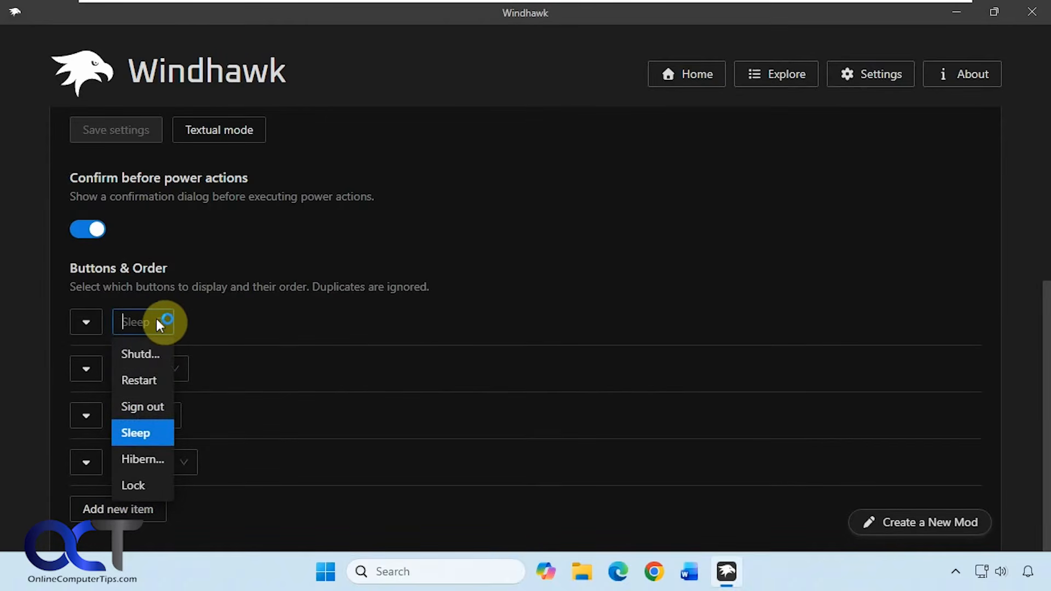
{"action": "left_click", "coordinate": [149, 485]}
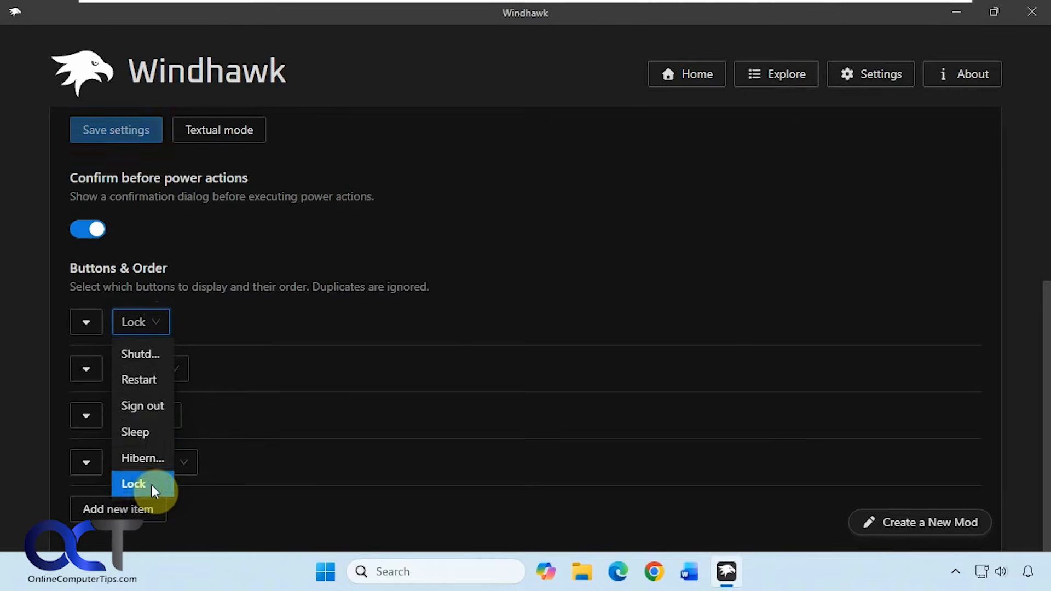
{"action": "left_click", "coordinate": [136, 132]}
Swap the first and last buttons so Shutdown comes first and Lock last, then save the settings
{"action": "left_click", "coordinate": [328, 572]}
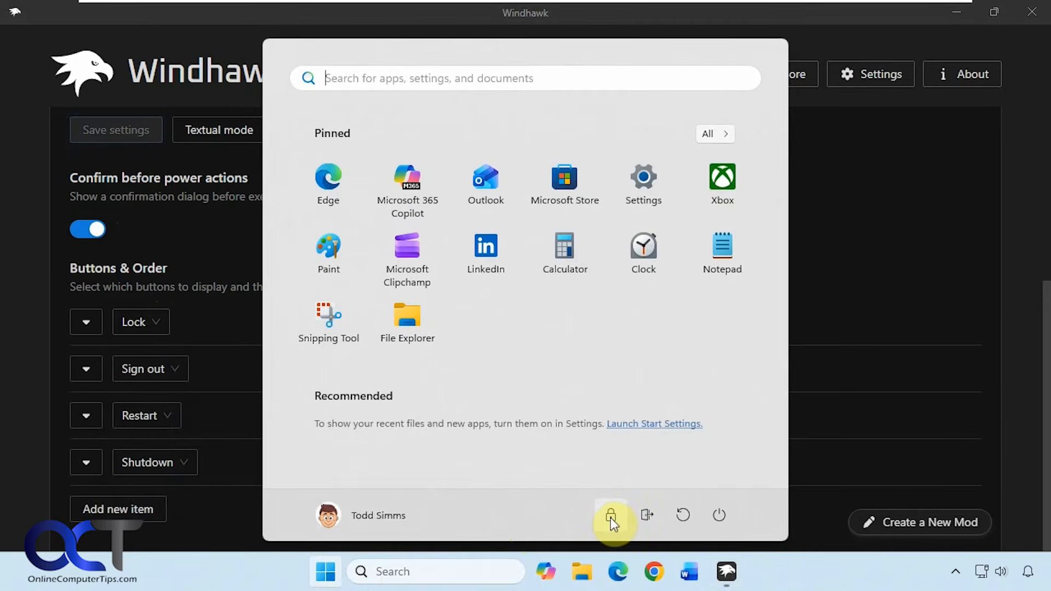
{"action": "left_click", "coordinate": [215, 510]}
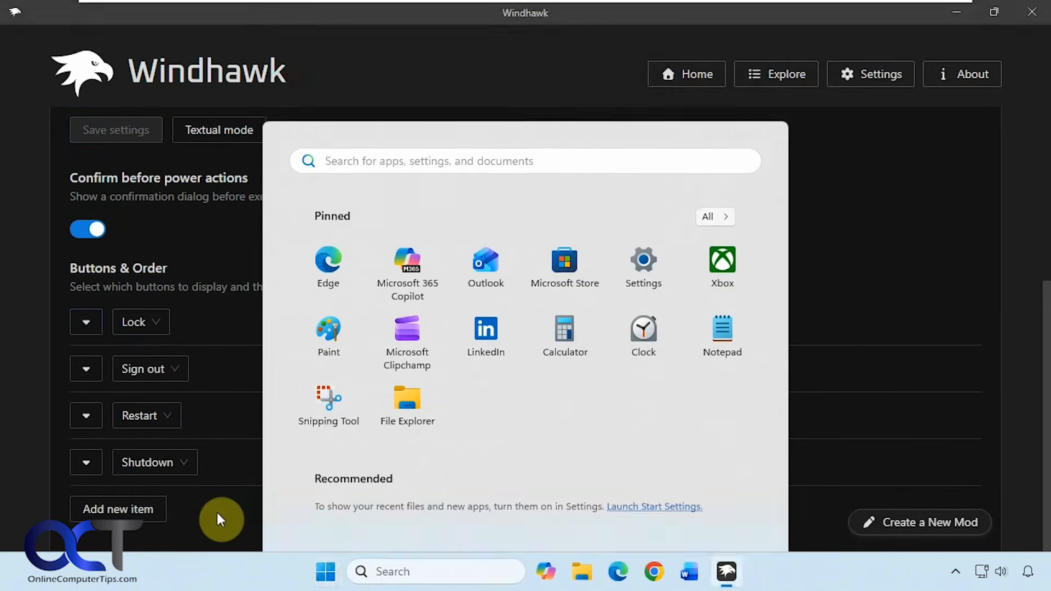
{"action": "left_click", "coordinate": [179, 459]}
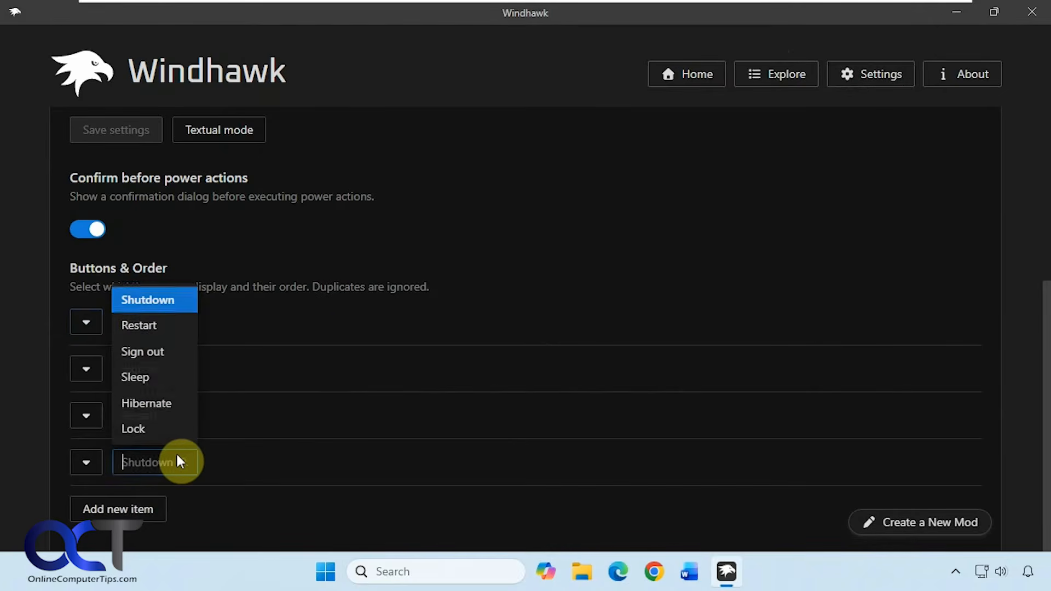
{"action": "left_click", "coordinate": [143, 428]}
{"action": "left_click", "coordinate": [143, 317]}
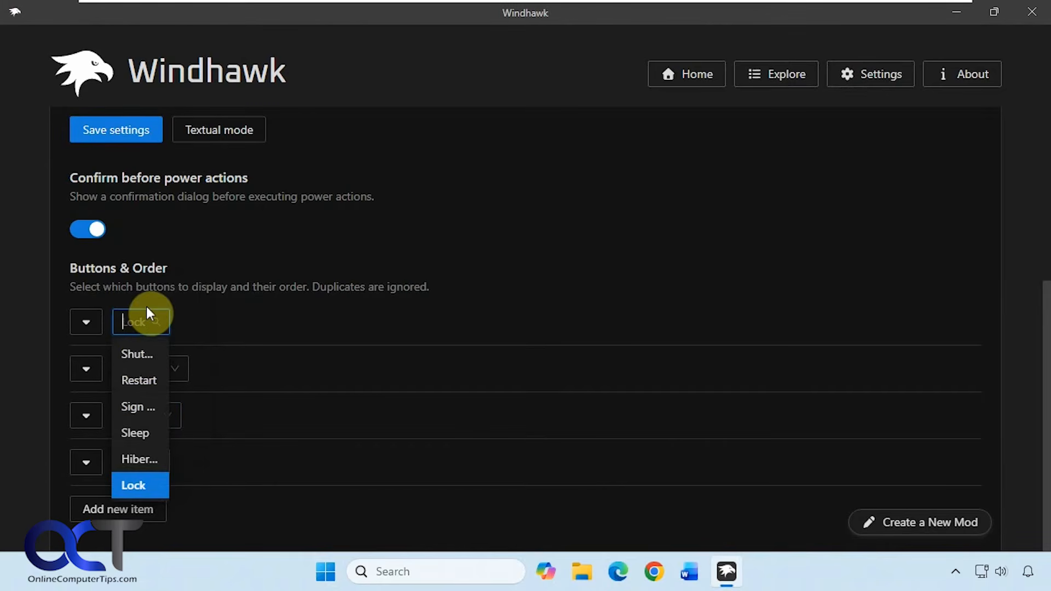
{"action": "left_click", "coordinate": [139, 354]}
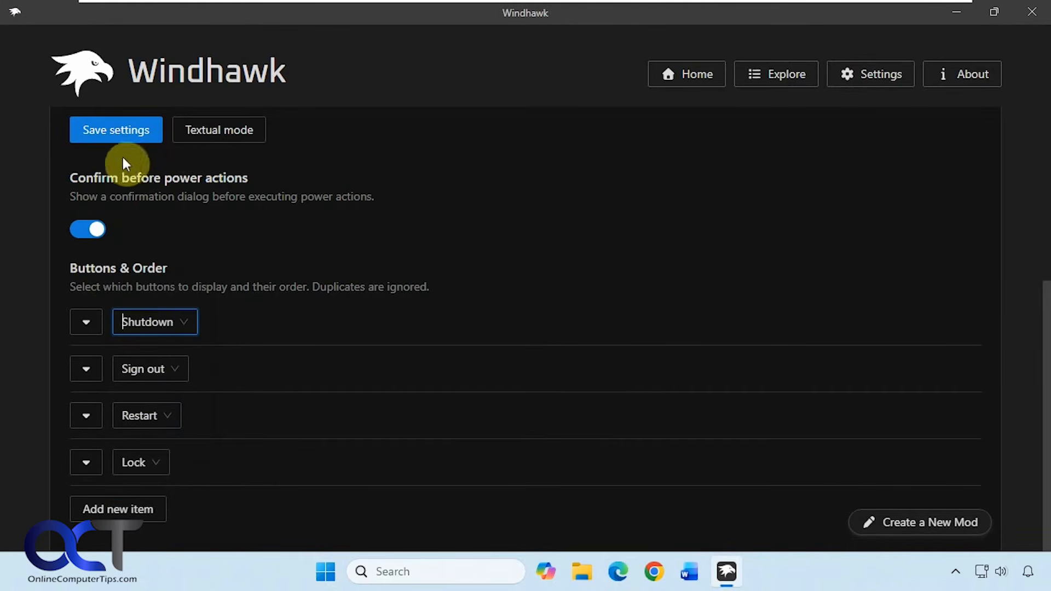
{"action": "left_click", "coordinate": [116, 129]}
Add a fifth button to the Buttons & Order list, set it to Hibernate, and save the settings
{"action": "left_click", "coordinate": [326, 572]}
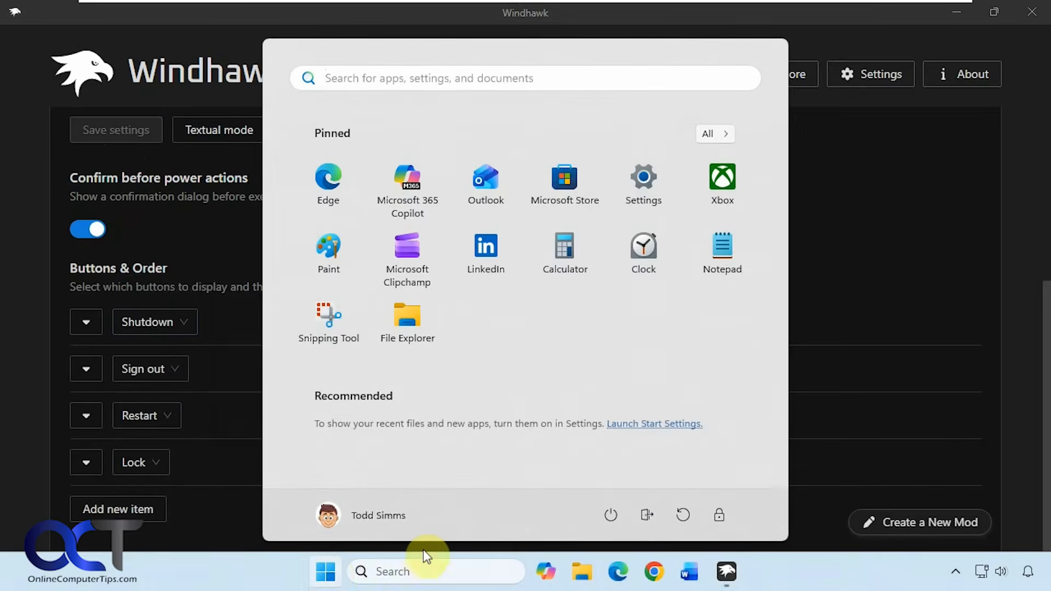
{"action": "left_click", "coordinate": [117, 501]}
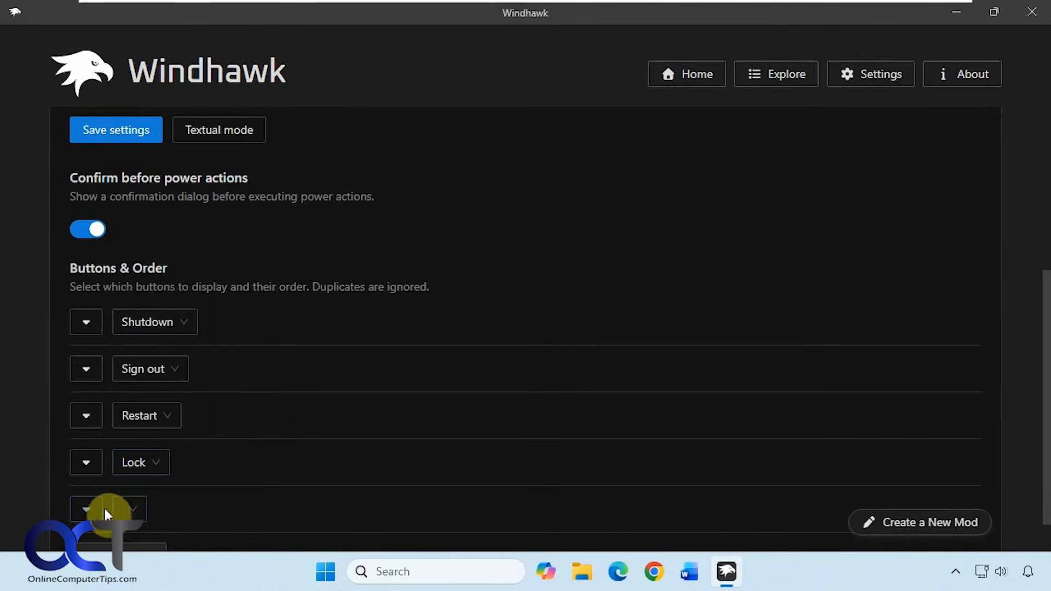
{"action": "left_click", "coordinate": [127, 507]}
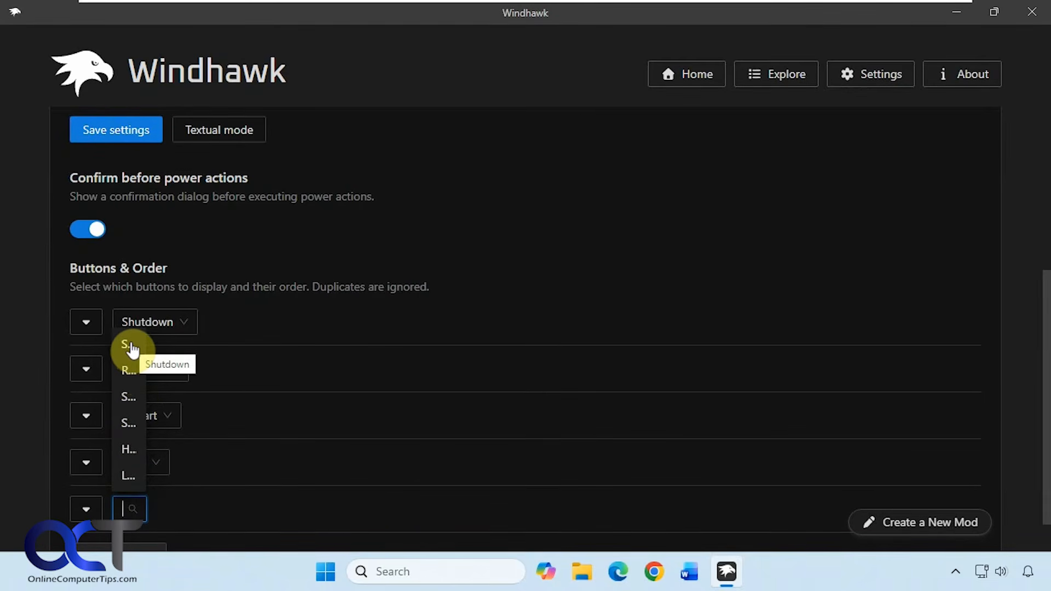
{"action": "left_click", "coordinate": [130, 450]}
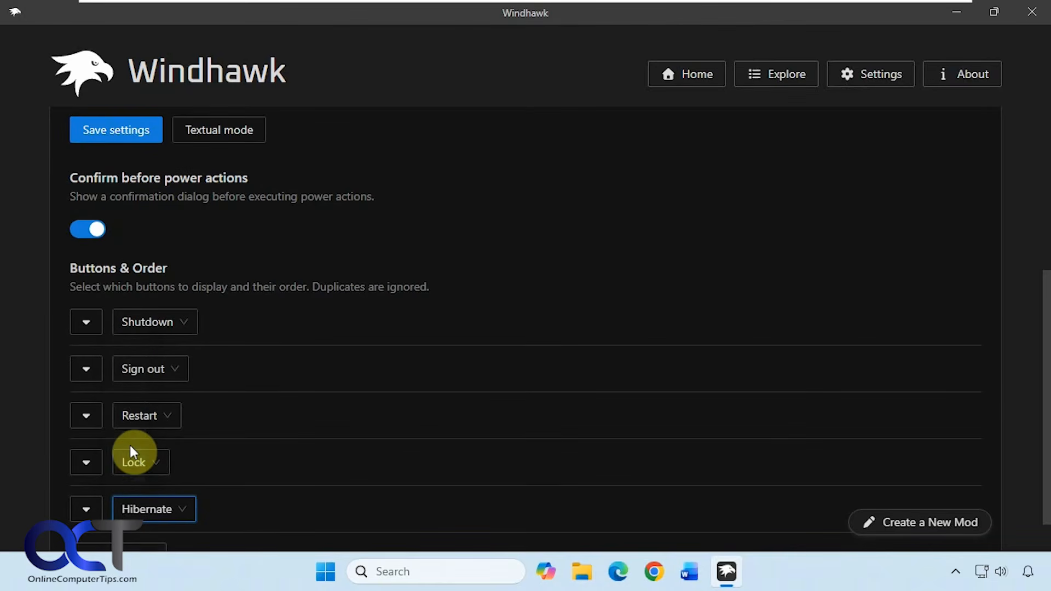
{"action": "left_click", "coordinate": [116, 130]}
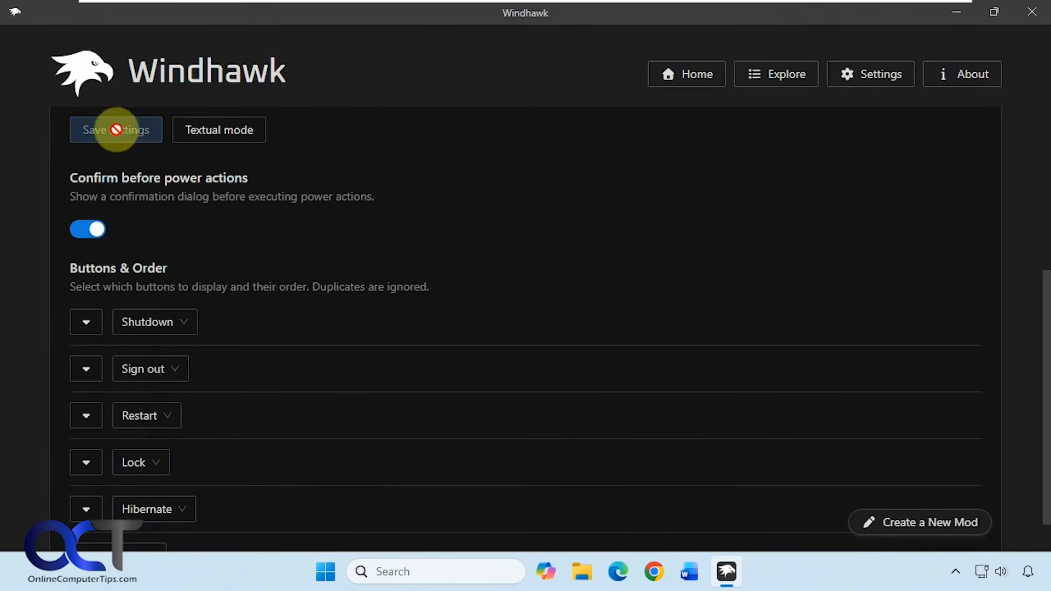
Open the Start menu to check the five power buttons, then close it
{"action": "scroll", "coordinate": [284, 484], "scroll_direction": "down", "scroll_amount": 1}
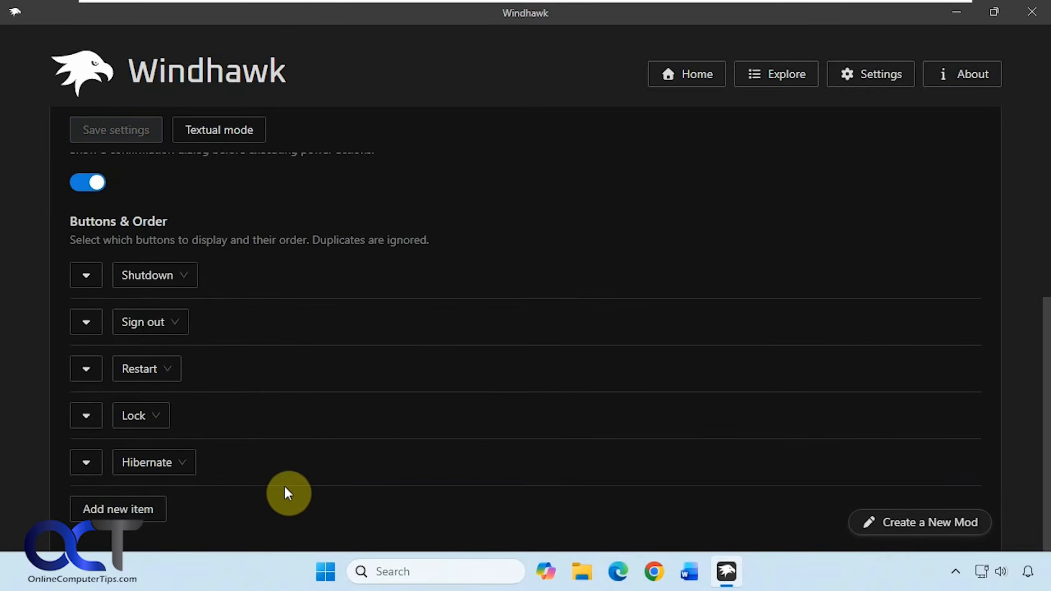
{"action": "left_click", "coordinate": [324, 563]}
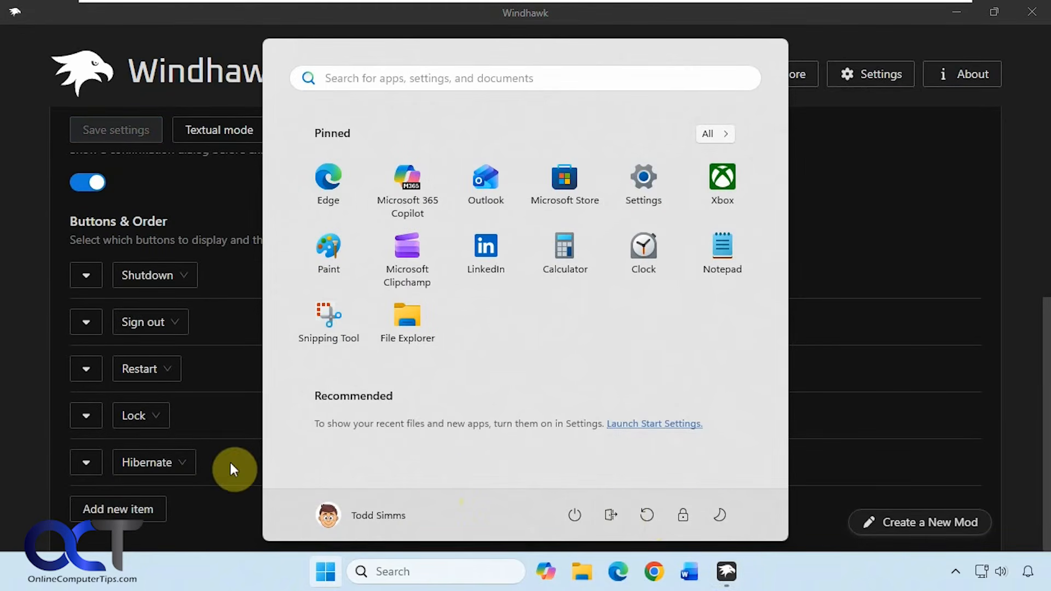
{"action": "left_click", "coordinate": [203, 500]}
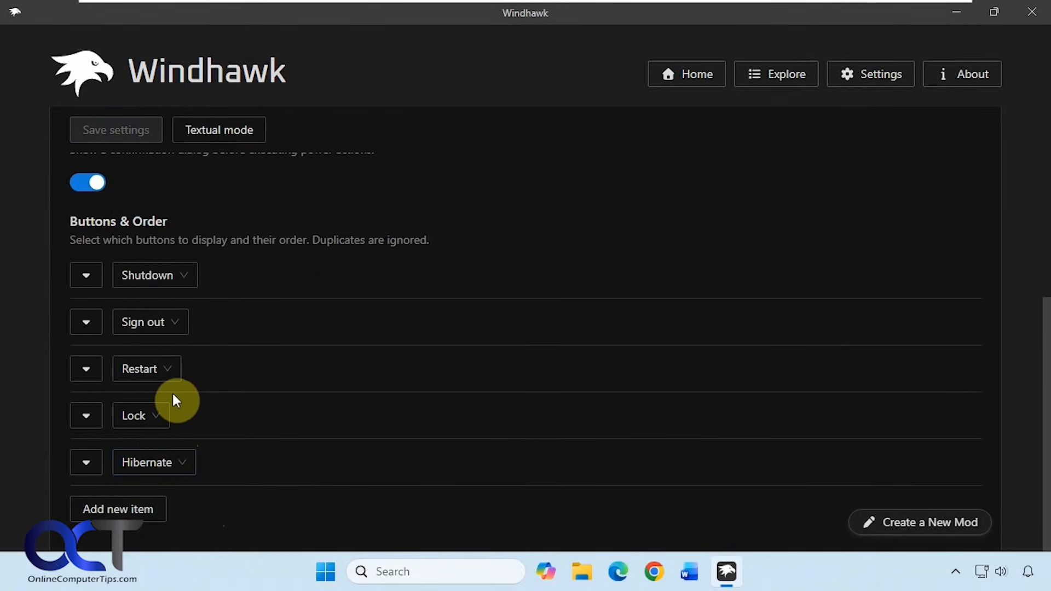
Set the buttons' Alignment to Left, save the settings, and open the Start menu to check it
{"action": "scroll", "coordinate": [180, 392], "scroll_direction": "up", "scroll_amount": 5}
{"action": "left_click", "coordinate": [217, 324]}
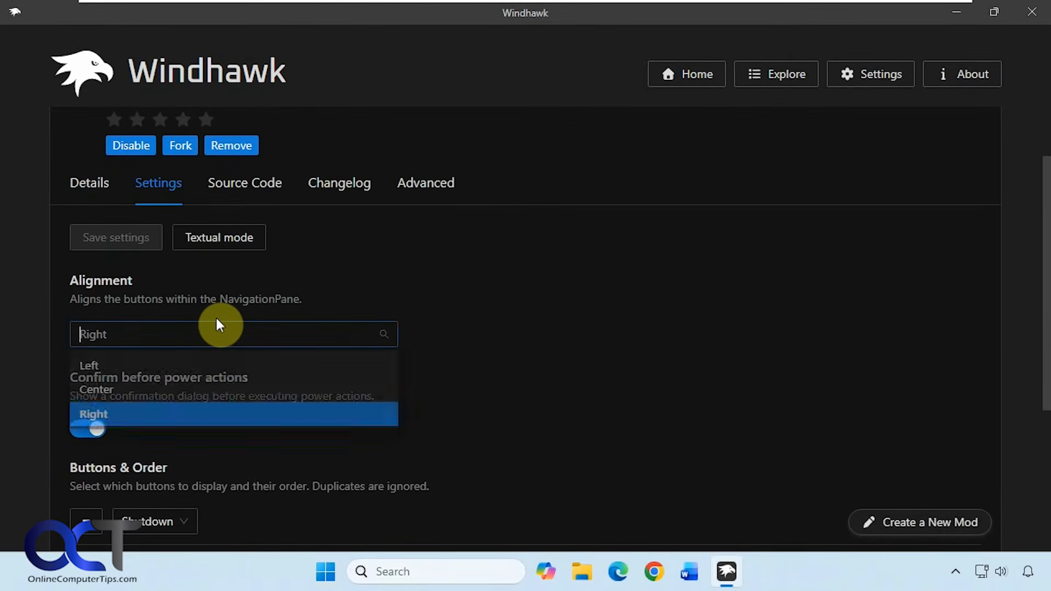
{"action": "left_click", "coordinate": [101, 367]}
{"action": "left_click", "coordinate": [104, 237]}
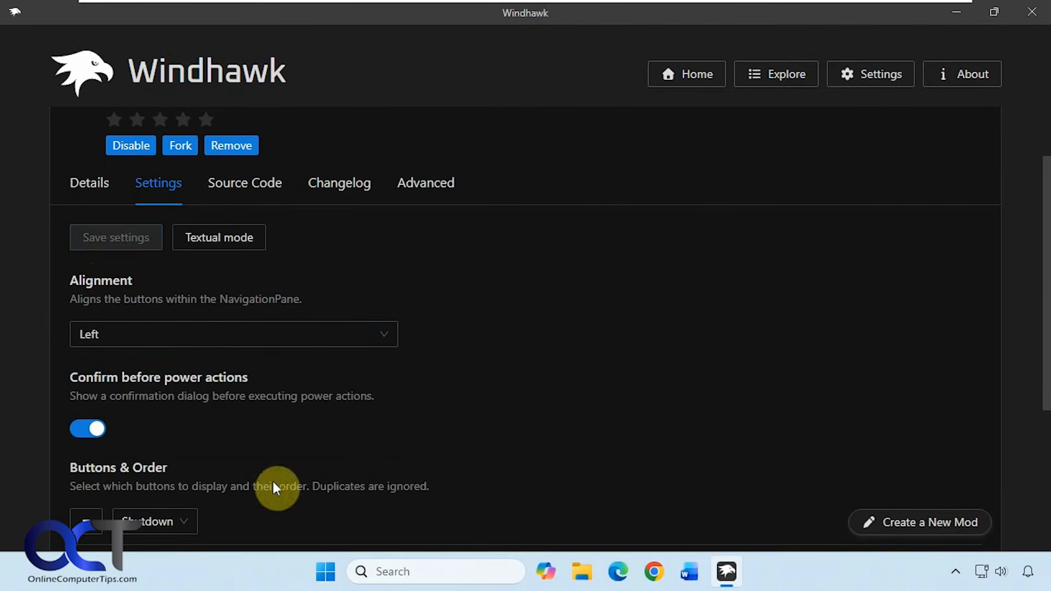
{"action": "left_click", "coordinate": [326, 571]}
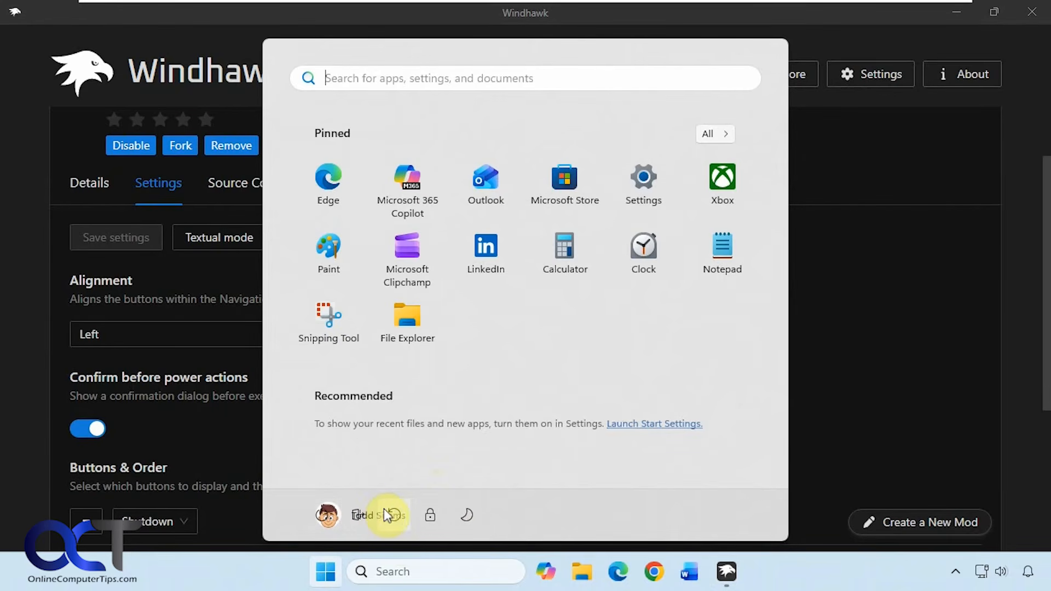
Set the Alignment to Center, save the settings, and open the Start menu to check it
{"action": "left_click", "coordinate": [181, 329]}
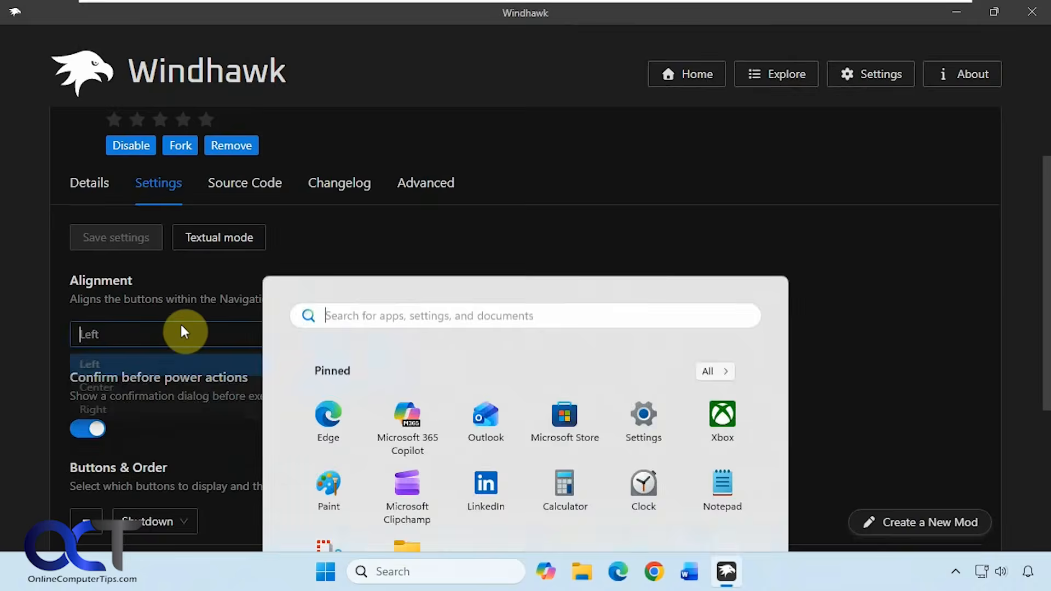
{"action": "left_click", "coordinate": [147, 395]}
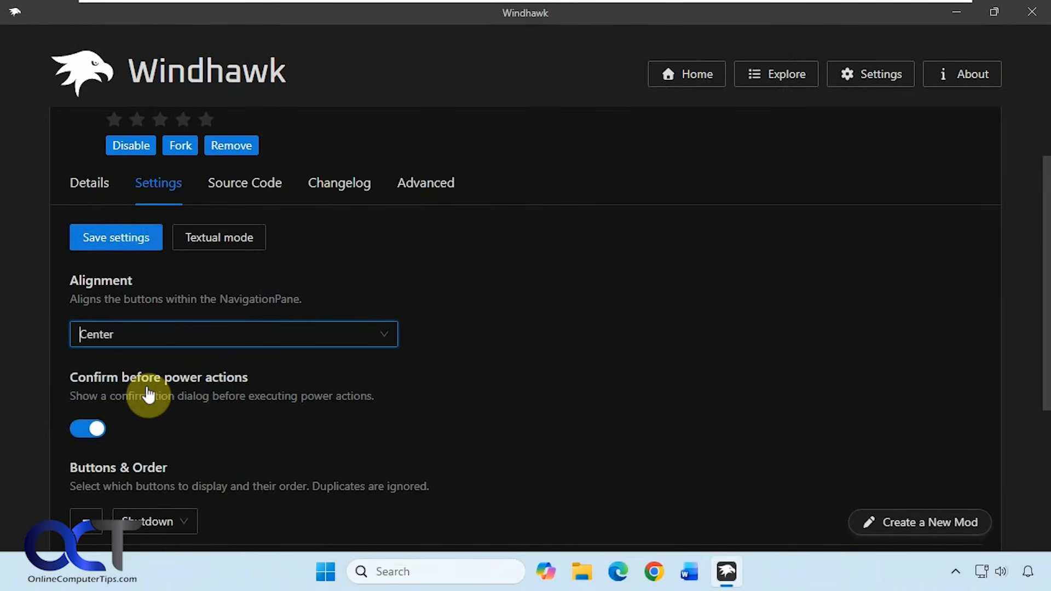
{"action": "left_click", "coordinate": [122, 241]}
{"action": "left_click", "coordinate": [326, 573]}
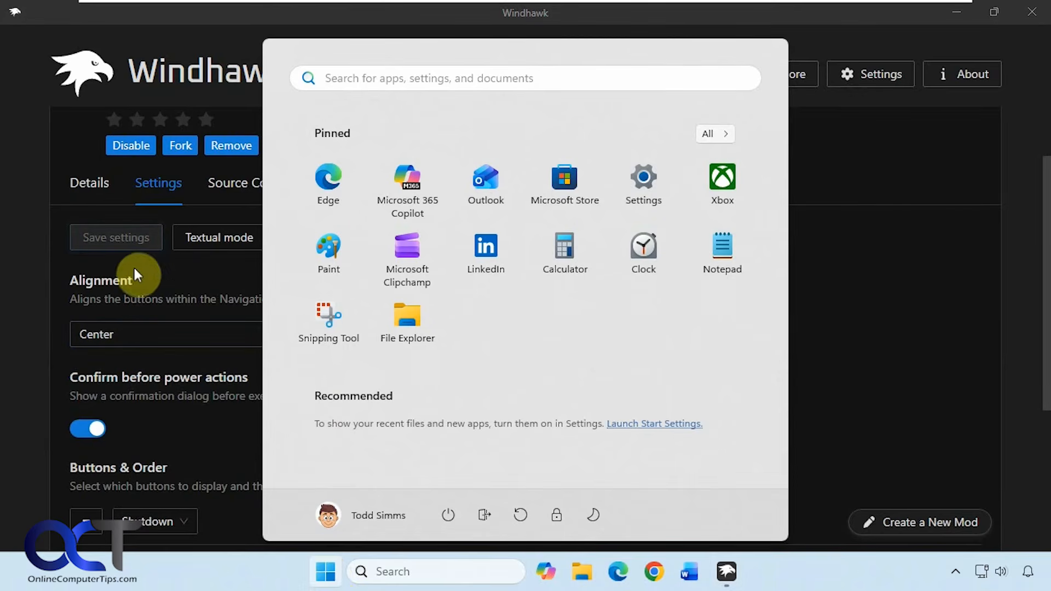
Set the Alignment back to Right, save the settings, and check the Start menu
{"action": "left_click", "coordinate": [145, 328]}
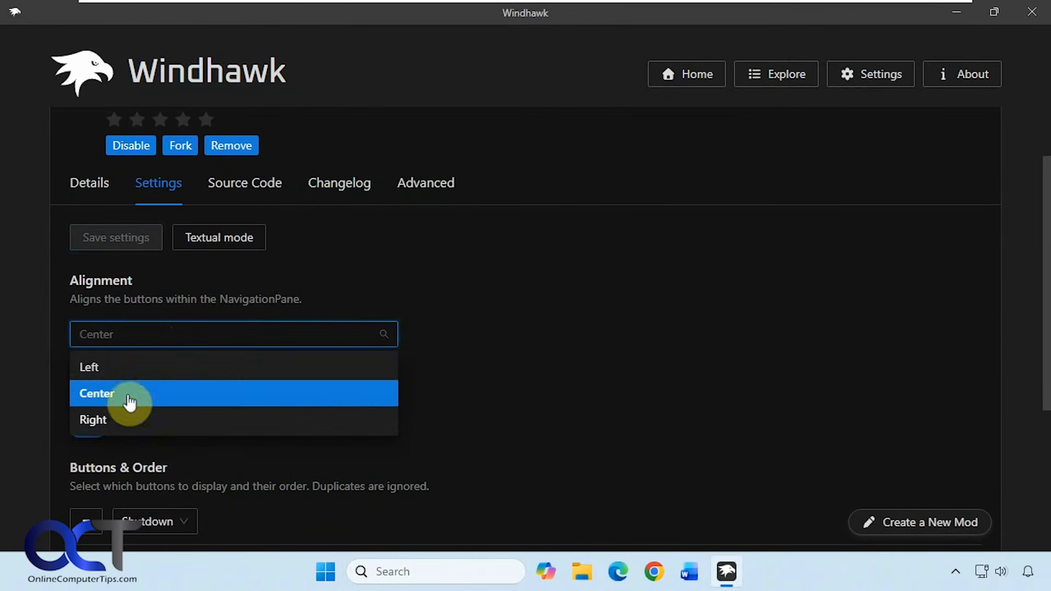
{"action": "left_click", "coordinate": [125, 419]}
{"action": "left_click", "coordinate": [122, 240]}
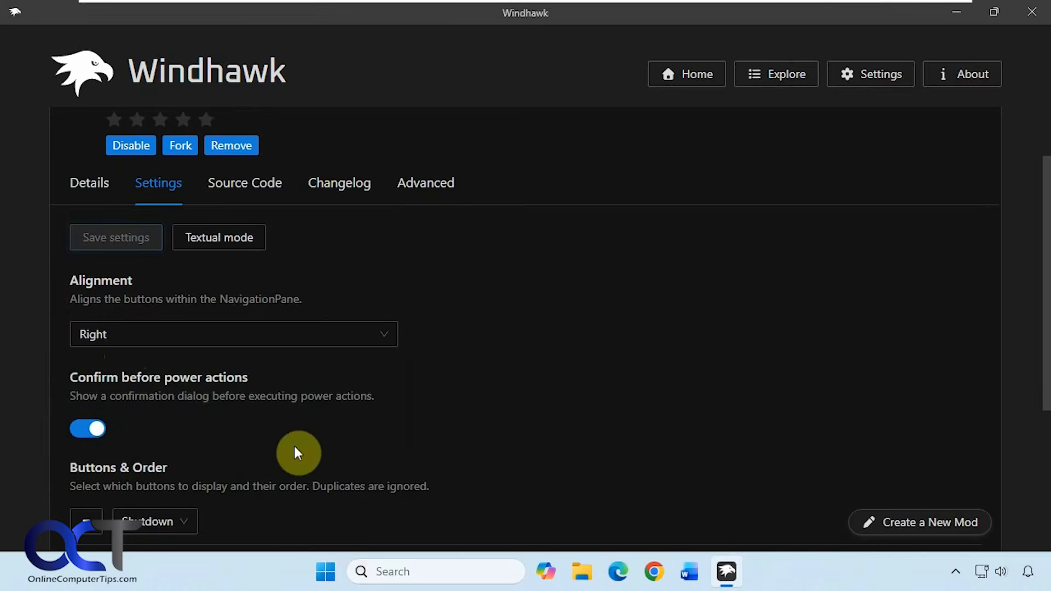
{"action": "left_click", "coordinate": [325, 572]}
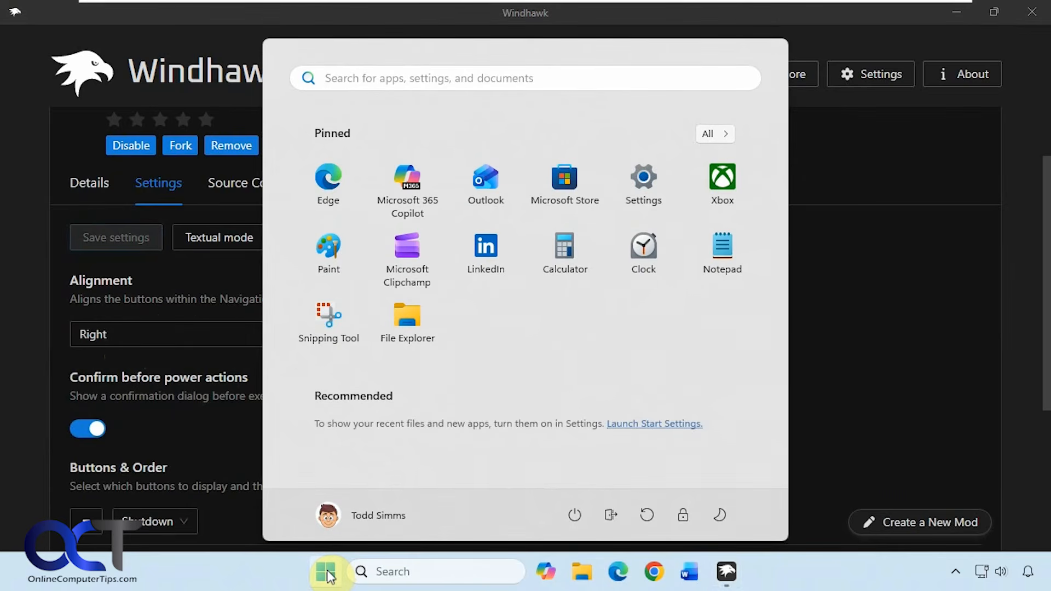
{"action": "left_click", "coordinate": [278, 579]}
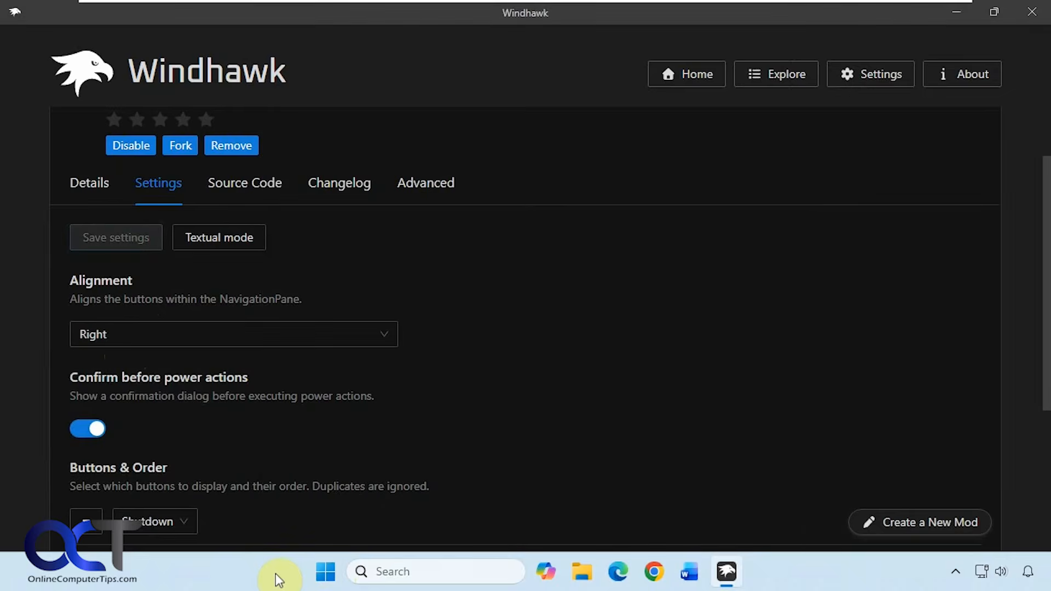
Disable the mod and open the Start menu's default power flyout to compare
{"action": "left_click", "coordinate": [127, 146]}
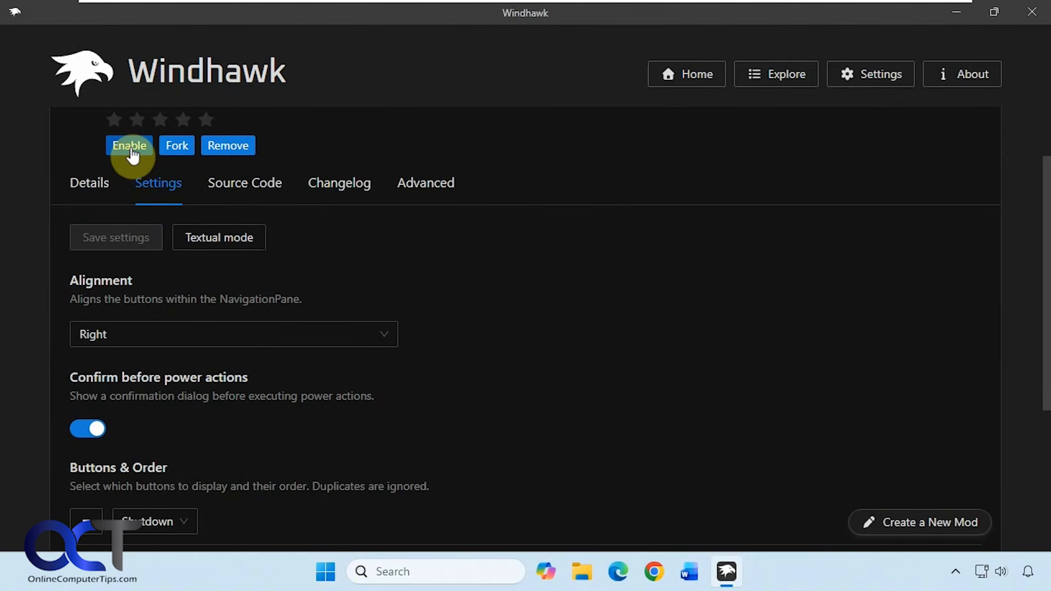
{"action": "left_click", "coordinate": [324, 564]}
{"action": "left_click", "coordinate": [726, 518]}
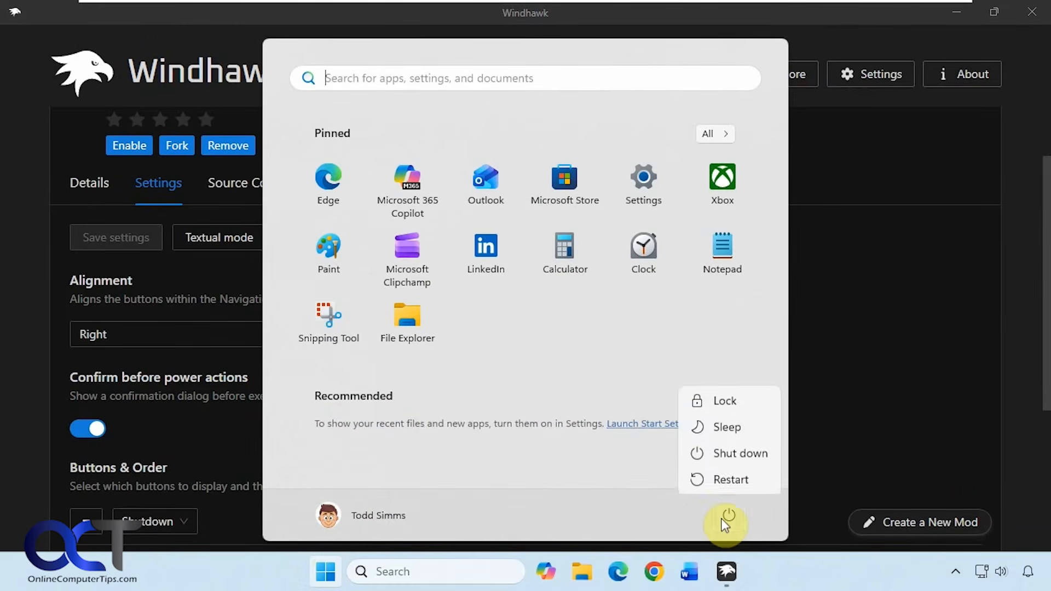
{"action": "left_click", "coordinate": [581, 521]}
{"action": "left_click", "coordinate": [782, 564]}
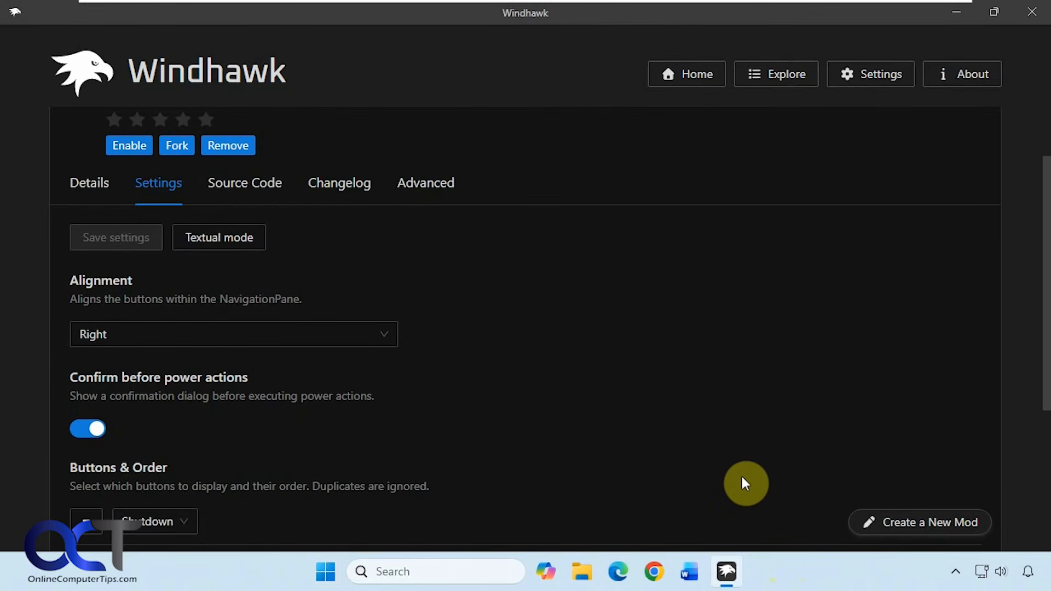
Go to the Explore page of Windhawk mods
{"action": "left_click", "coordinate": [956, 571]}
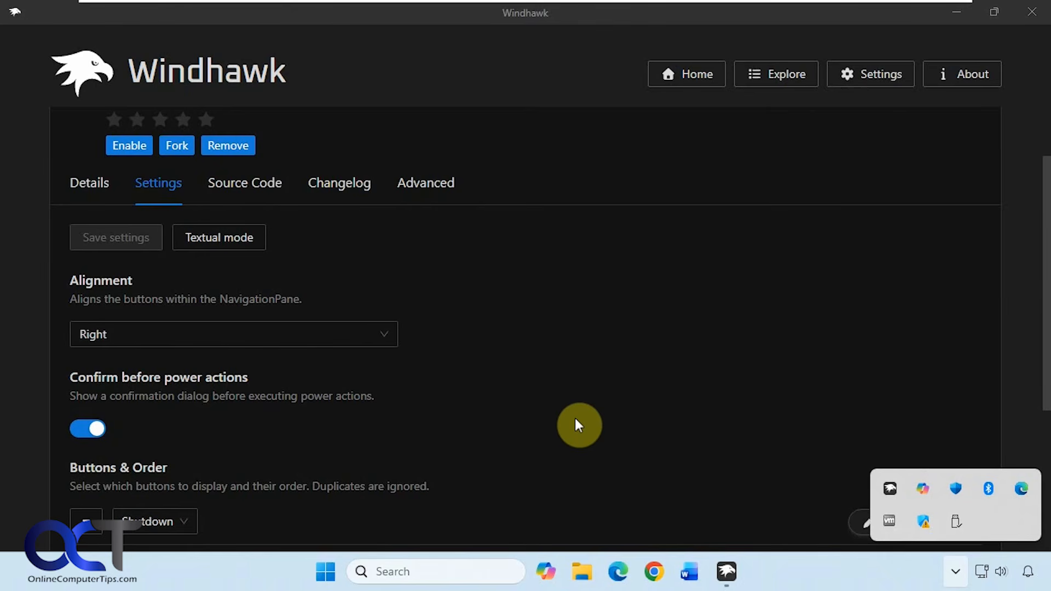
{"action": "scroll", "coordinate": [588, 418], "scroll_direction": "up", "scroll_amount": 2}
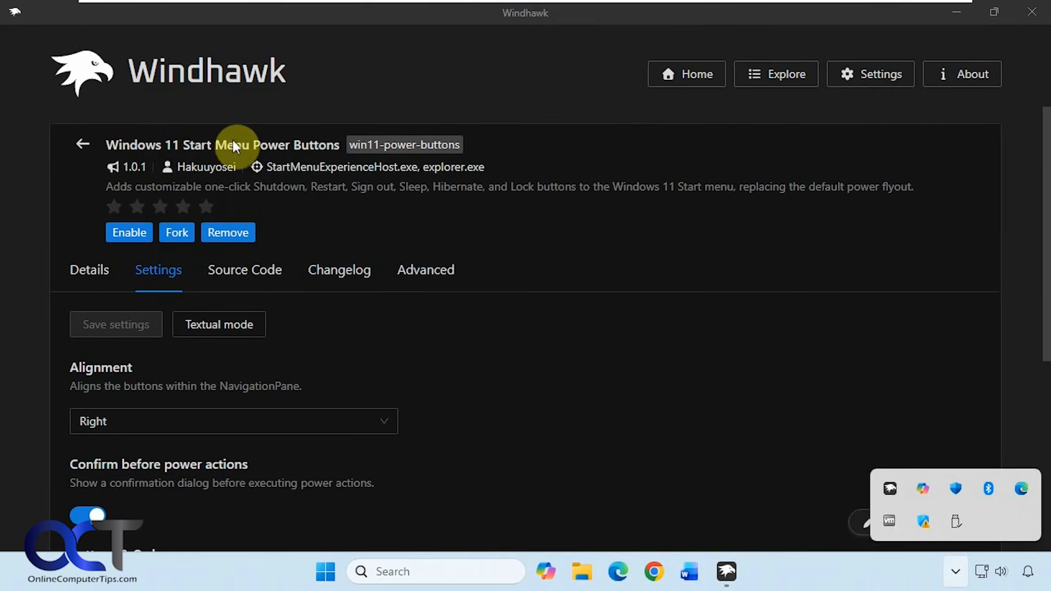
{"action": "left_click", "coordinate": [775, 81]}
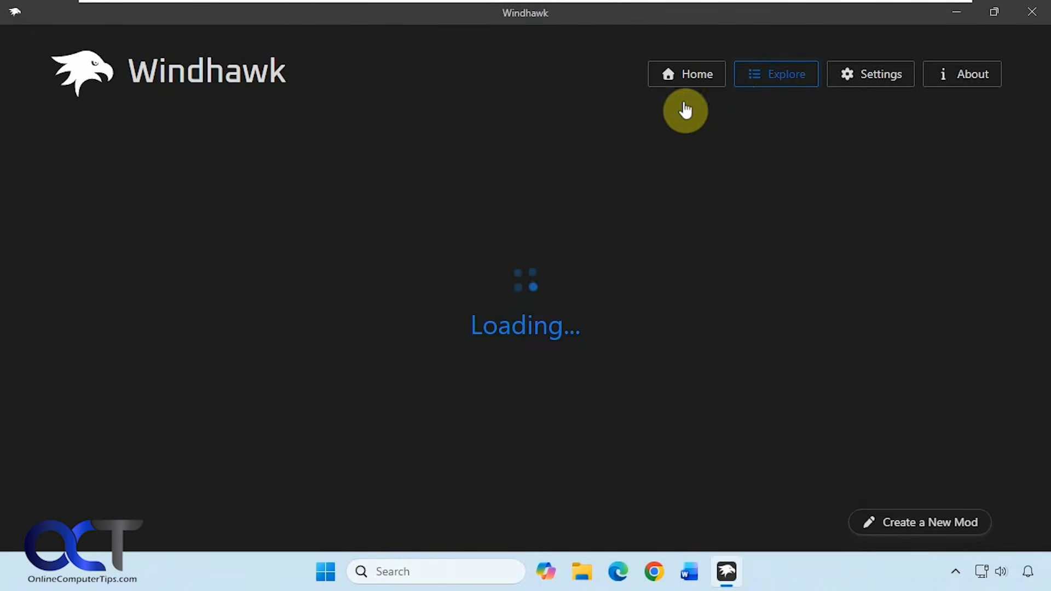